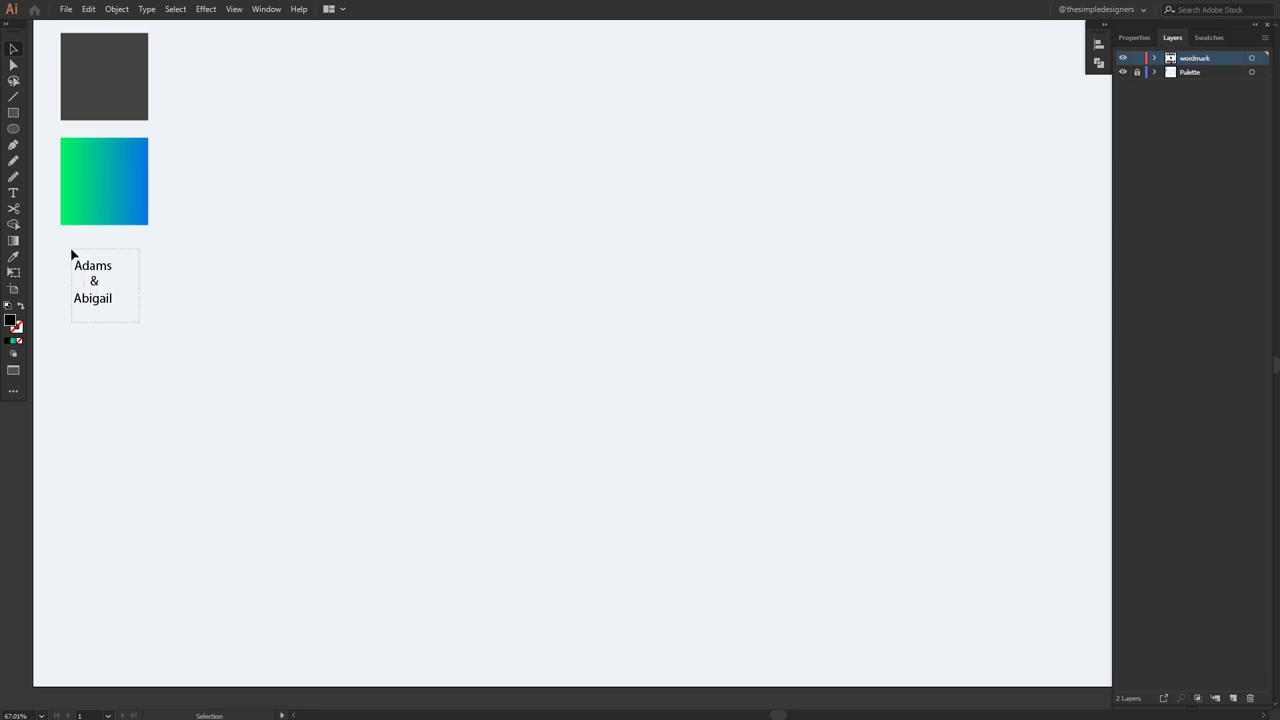
Move the Adams & Abigail text to the artboard centre, enlarge it, and pull the & out left.
{"action": "mouse_move", "coordinate": [88, 268]}
{"action": "left_mouse_down"}
{"action": "mouse_move", "coordinate": [538, 287]}
{"action": "mouse_move", "coordinate": [649, 220]}
{"action": "left_mouse_up"}
{"action": "left_click", "coordinate": [587, 317]}
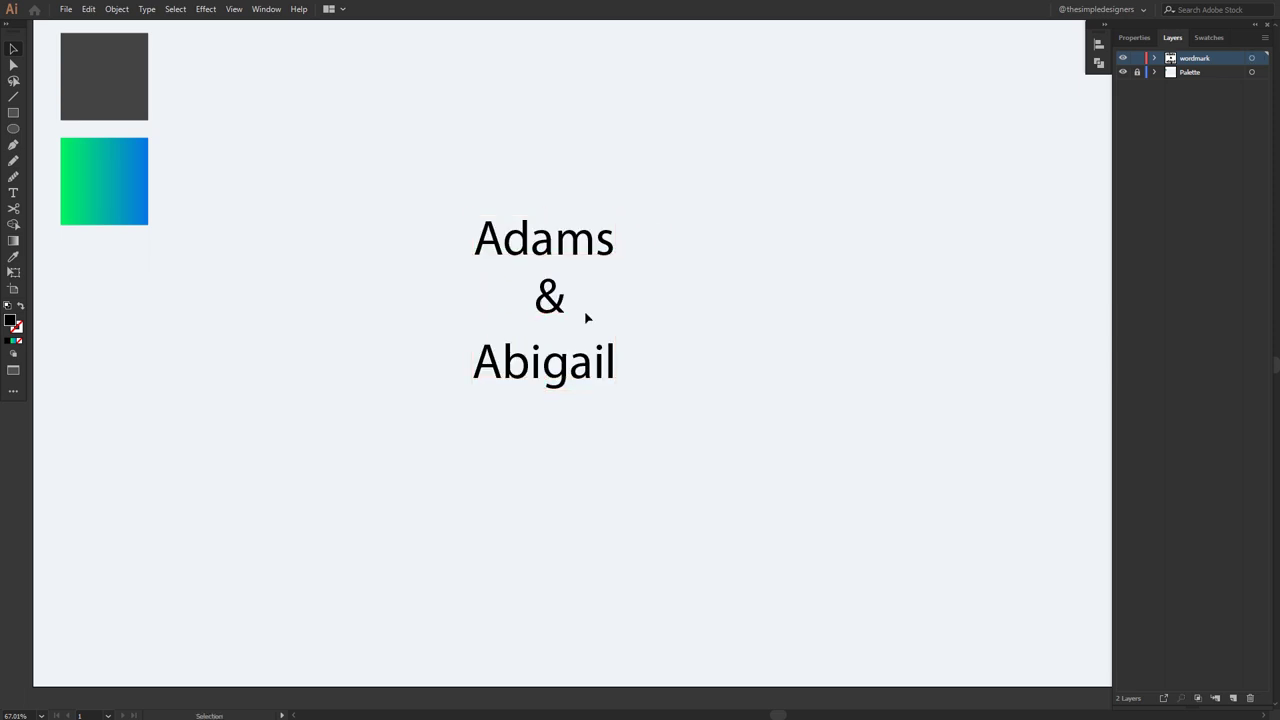
{"action": "left_click_drag", "start_coordinate": [487, 318], "coordinate": [342, 316]}
Select Adams and Abigail together and bring up their font family setting.
{"action": "left_click_drag", "start_coordinate": [628, 463], "coordinate": [500, 205]}
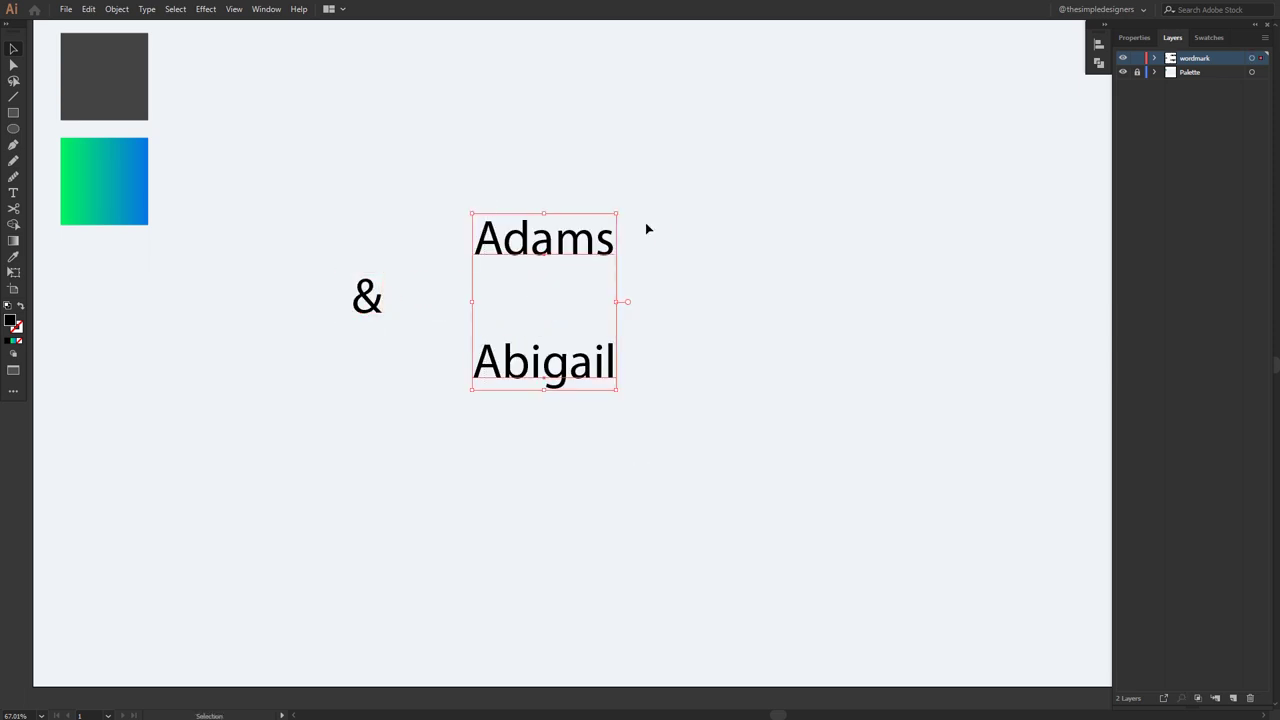
{"action": "left_click", "coordinate": [1134, 38]}
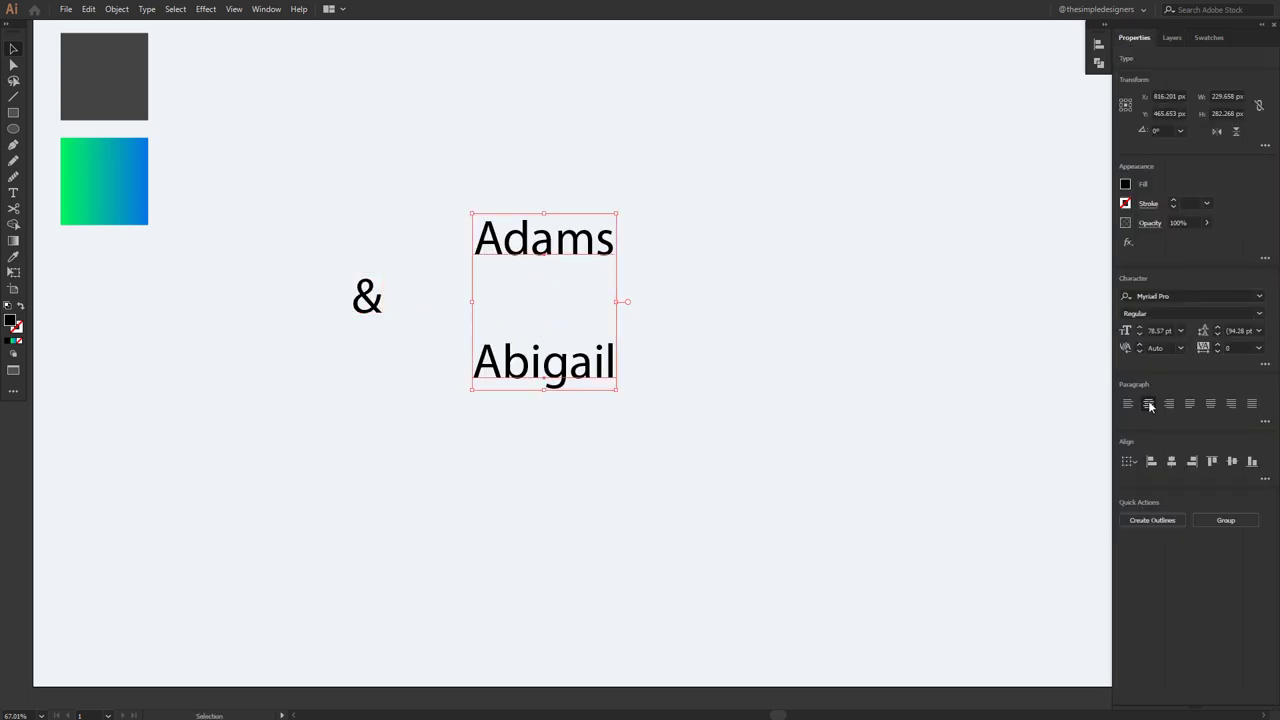
{"action": "left_click", "coordinate": [1181, 295]}
Set the names in Bodoni and enlarge their text box.
{"action": "type", "text": "bodo"}
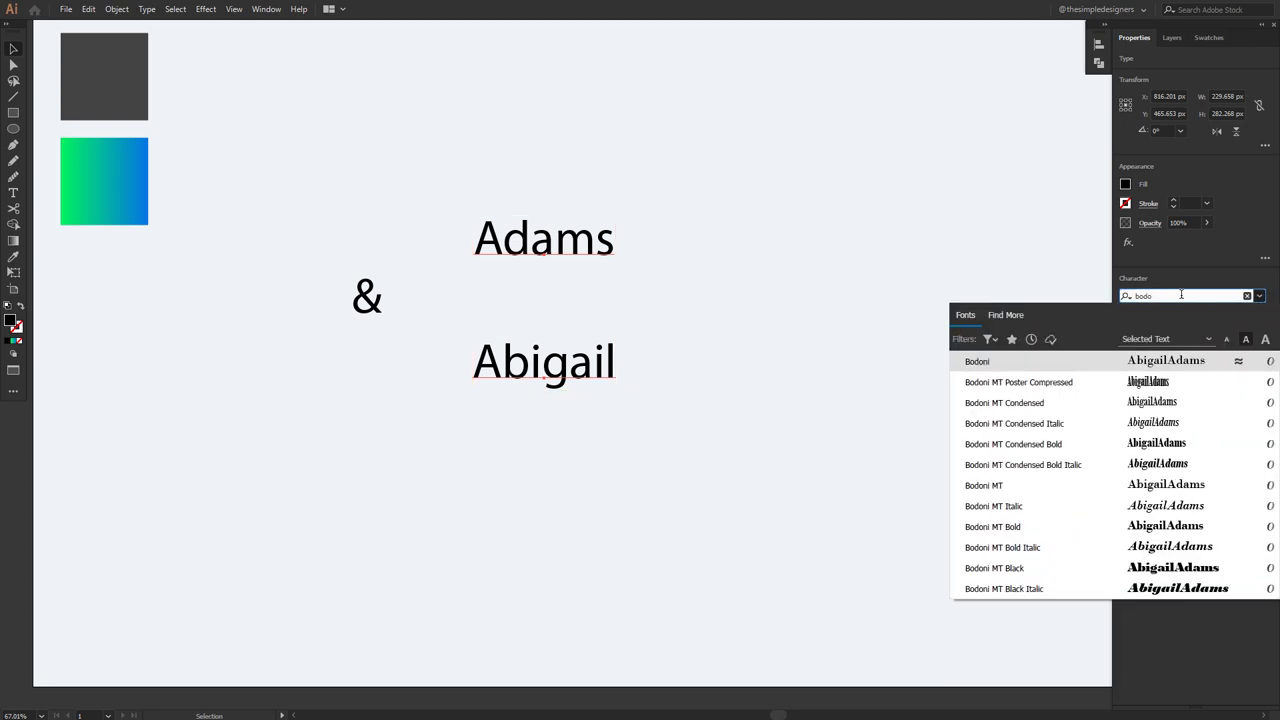
{"action": "left_click", "coordinate": [998, 363]}
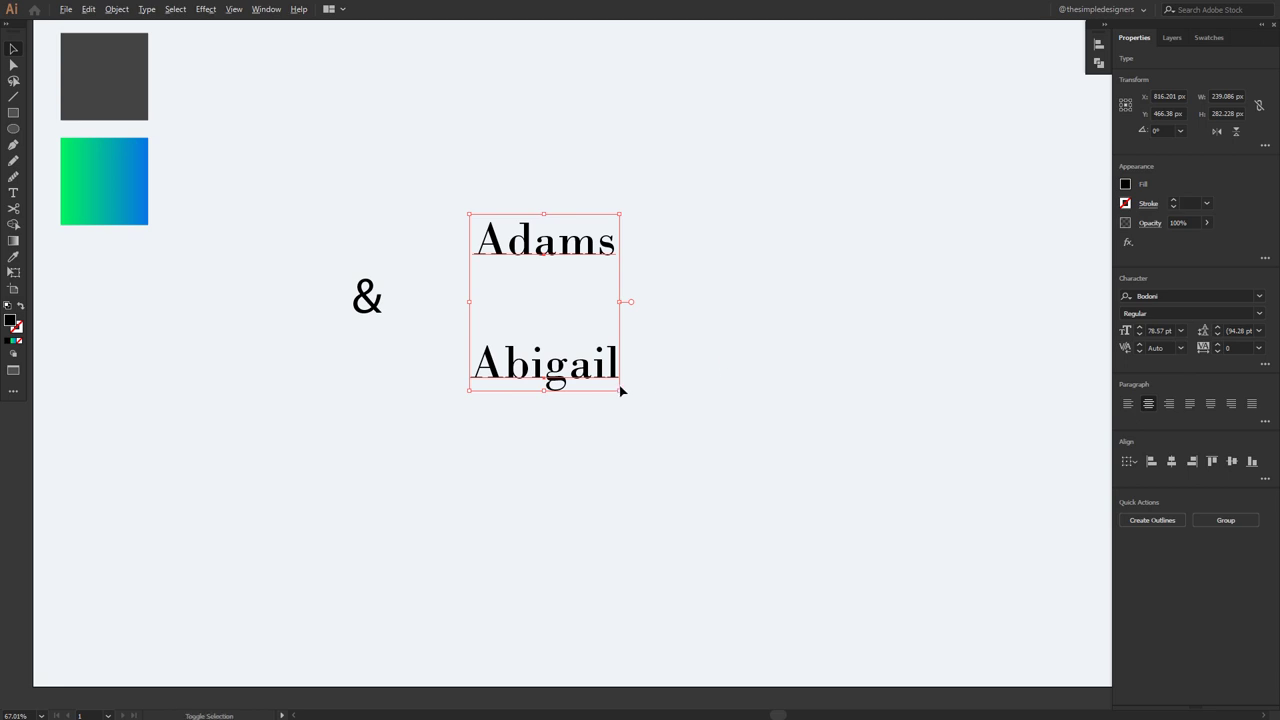
{"action": "left_click_drag", "start_coordinate": [620, 390], "coordinate": [648, 420]}
{"action": "left_click", "coordinate": [660, 440]}
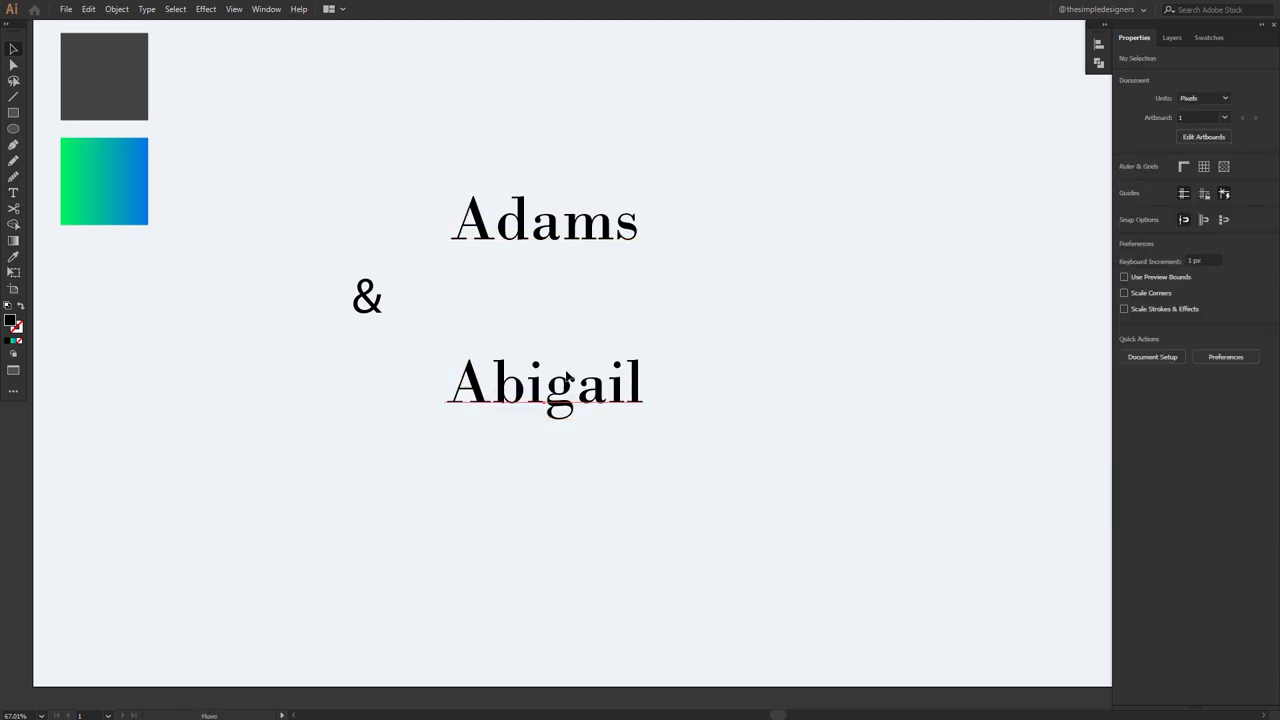
Stack Abigail just below Adams, park the & at top left, and scale the names up.
{"action": "left_click_drag", "start_coordinate": [568, 377], "coordinate": [568, 274]}
{"action": "left_click_drag", "start_coordinate": [675, 387], "coordinate": [632, 347]}
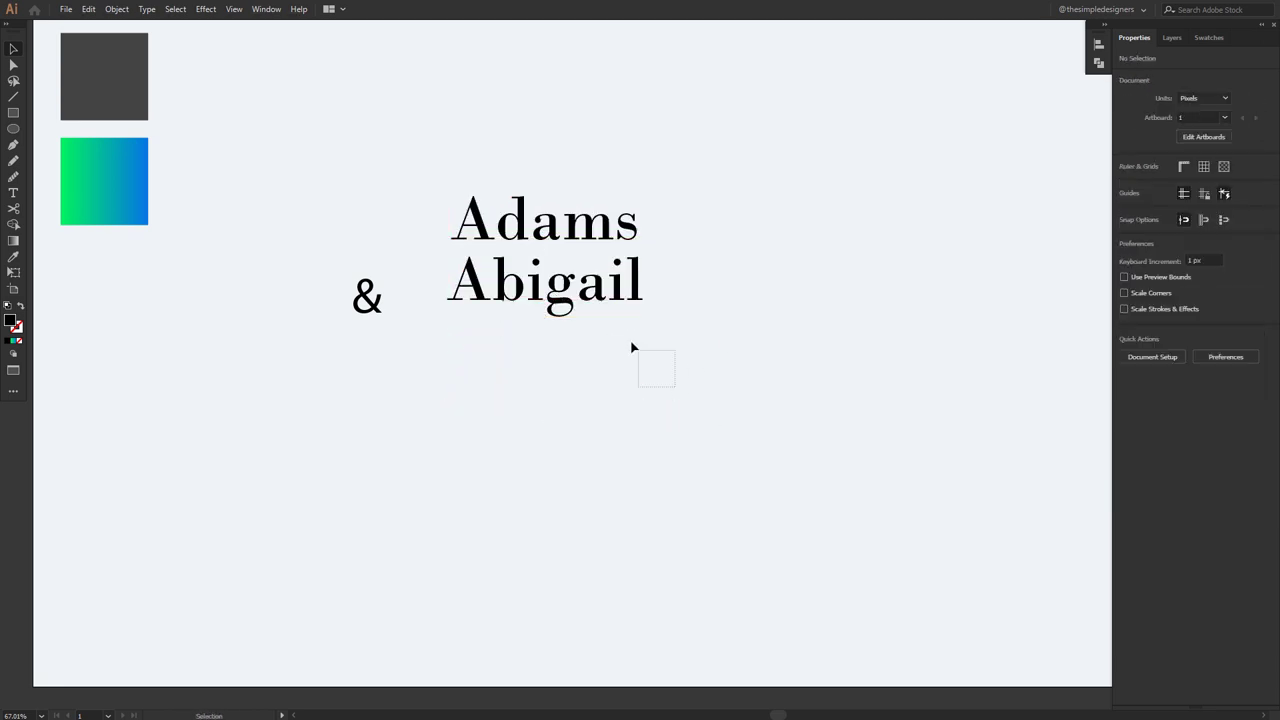
{"action": "left_click_drag", "start_coordinate": [257, 146], "coordinate": [250, 130]}
{"action": "mouse_move", "coordinate": [693, 394]}
{"action": "left_mouse_down"}
{"action": "mouse_move", "coordinate": [540, 263]}
{"action": "mouse_move", "coordinate": [553, 310]}
{"action": "left_mouse_up"}
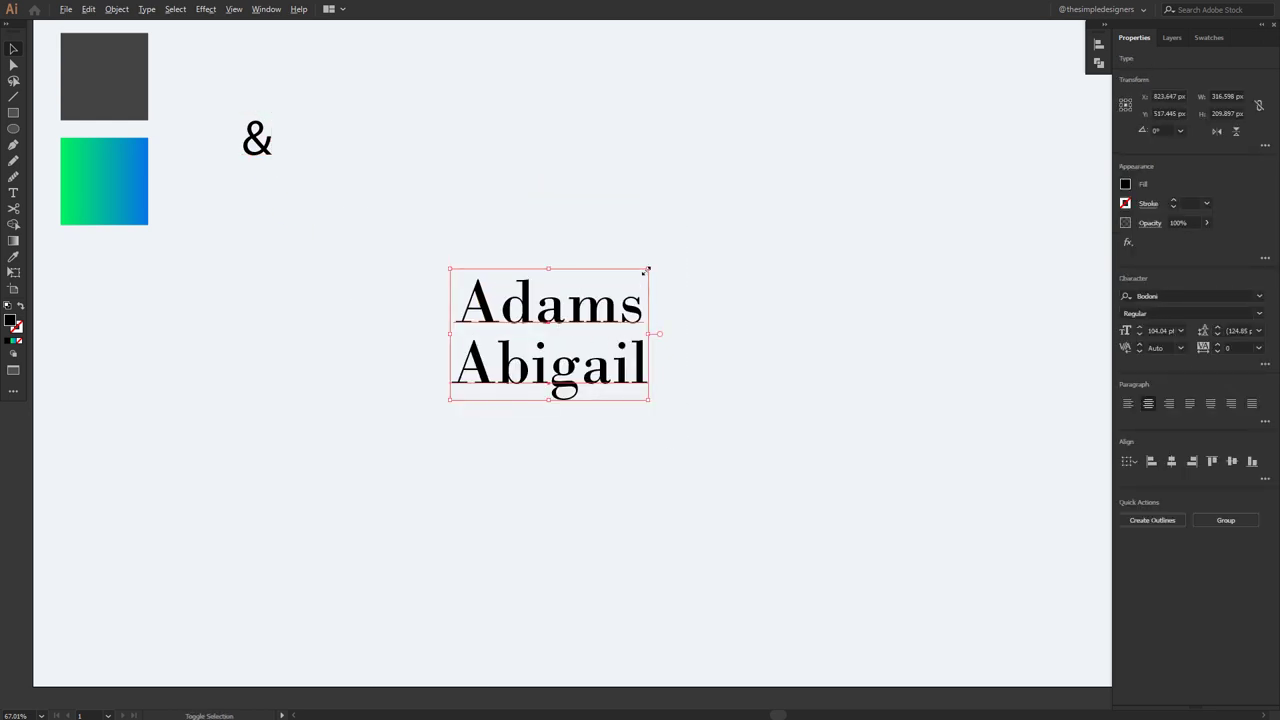
{"action": "left_click_drag", "start_coordinate": [647, 270], "coordinate": [774, 220]}
{"action": "left_click", "coordinate": [840, 323]}
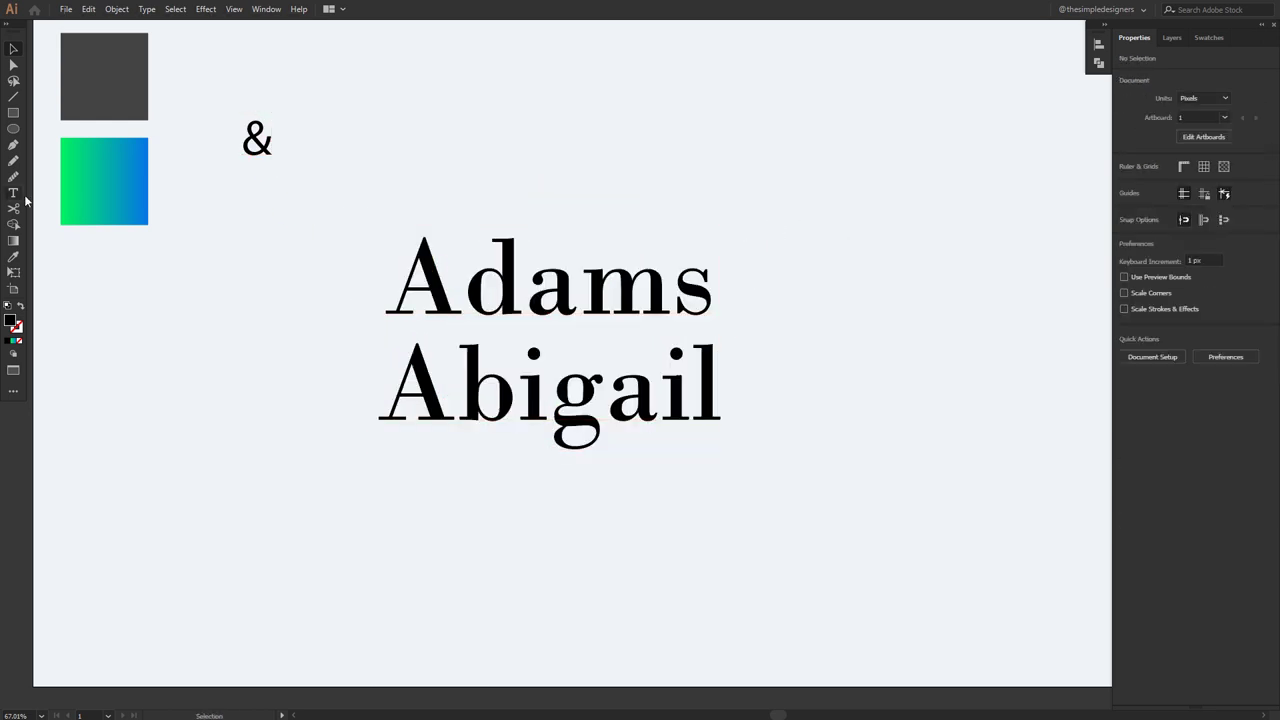
Set Abigail's tracking to -20 and nudge it up toward Adams.
{"action": "left_click", "coordinate": [575, 425]}
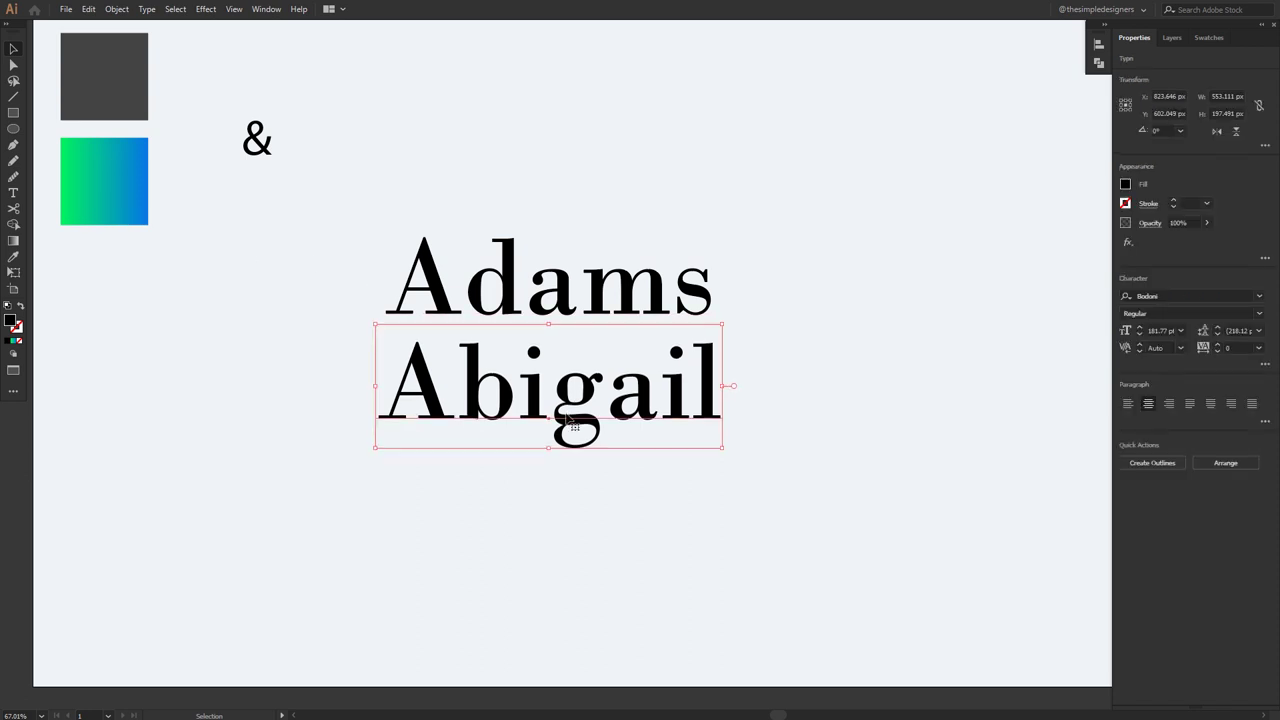
{"action": "key", "text": "alt+Left"}
{"action": "key", "text": "Up"}
{"action": "key", "text": "Up"}
{"action": "key", "text": "Up"}
{"action": "key", "text": "Up"}
{"action": "key", "text": "Up"}
{"action": "key", "text": "Up"}
{"action": "key", "text": "Up"}
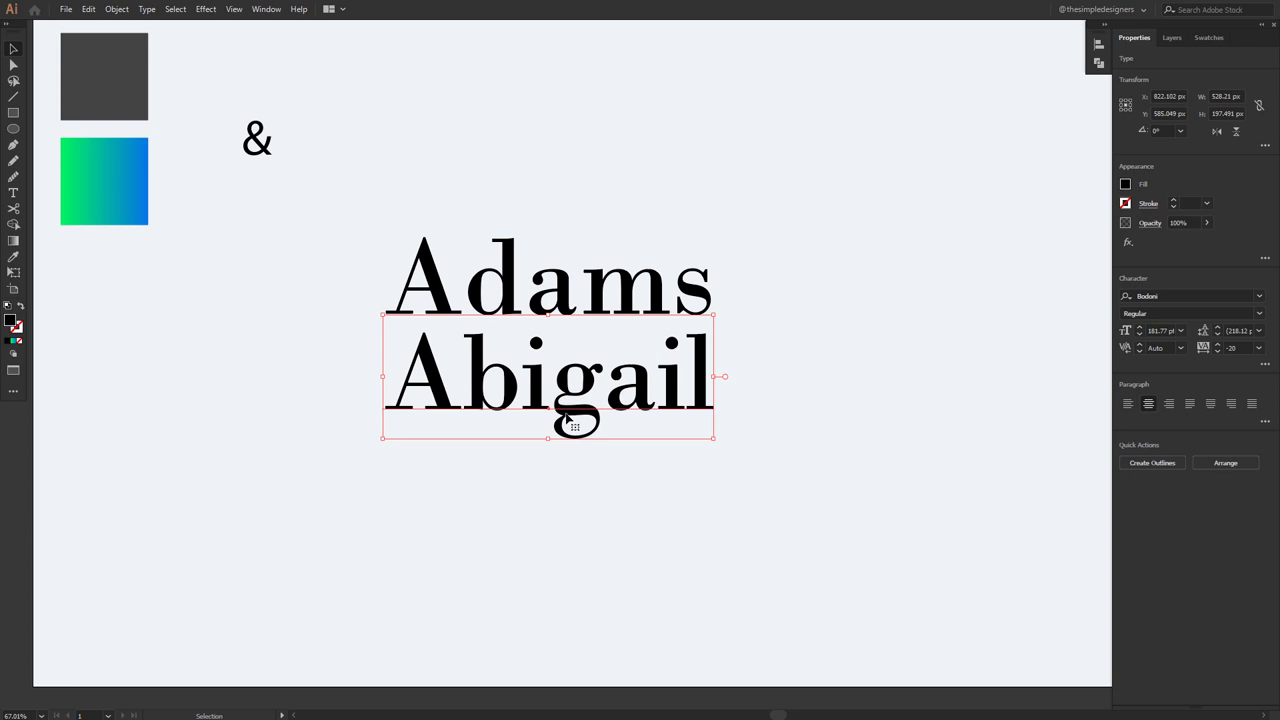
{"action": "key", "text": "Up"}
{"action": "key", "text": "Up"}
{"action": "key", "text": "Up"}
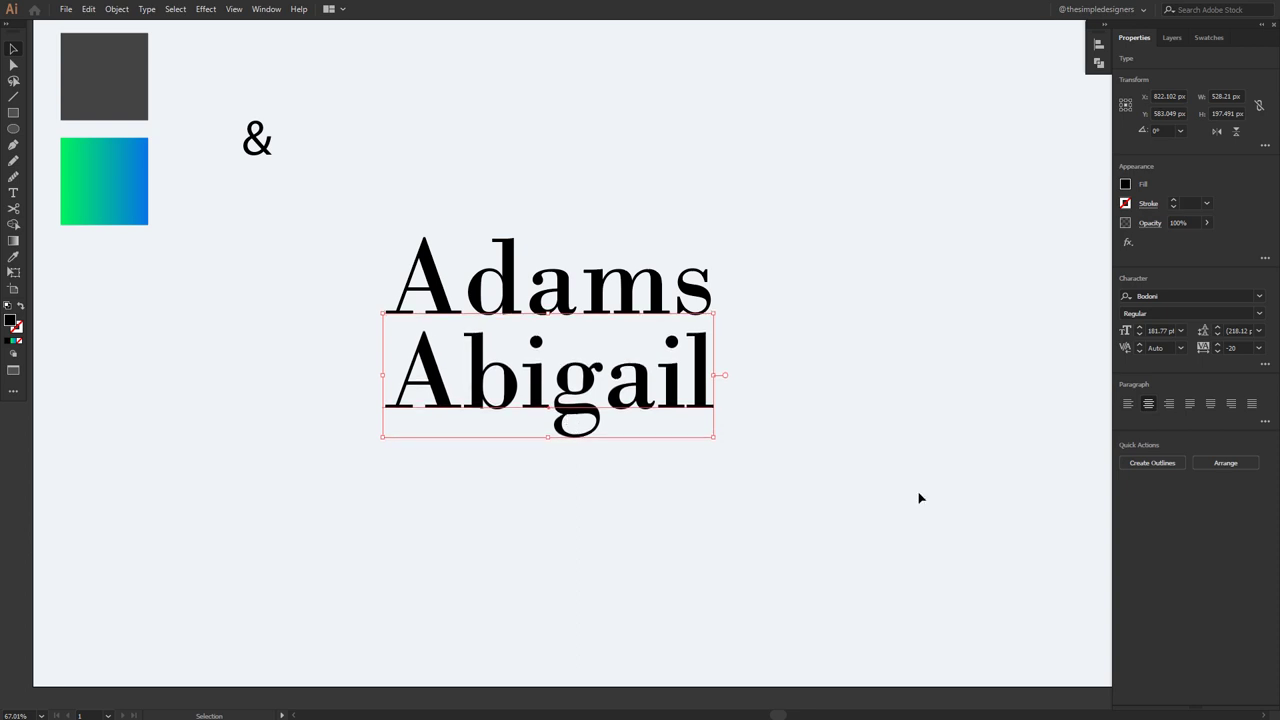
{"action": "left_click", "coordinate": [861, 360]}
{"action": "key", "text": "ctrl+equal"}
{"action": "key", "text": "ctrl+equal"}
{"action": "left_click_drag", "start_coordinate": [466, 237], "coordinate": [508, 245]}
Convert Adams and Abigail to outlines with Create Outlines.
{"action": "left_click", "coordinate": [428, 234]}
{"action": "left_click", "coordinate": [412, 530], "text": "shift"}
{"action": "right_click", "coordinate": [418, 528]}
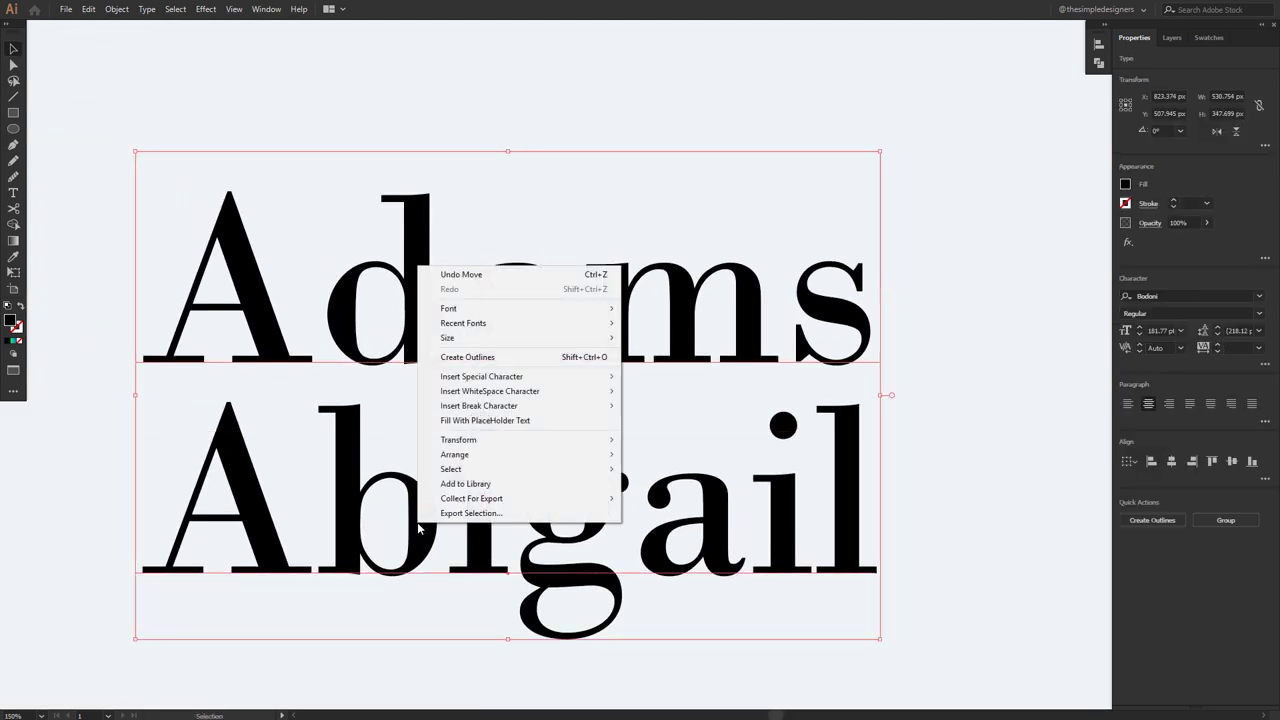
{"action": "left_click", "coordinate": [467, 357]}
{"action": "left_click", "coordinate": [450, 172]}
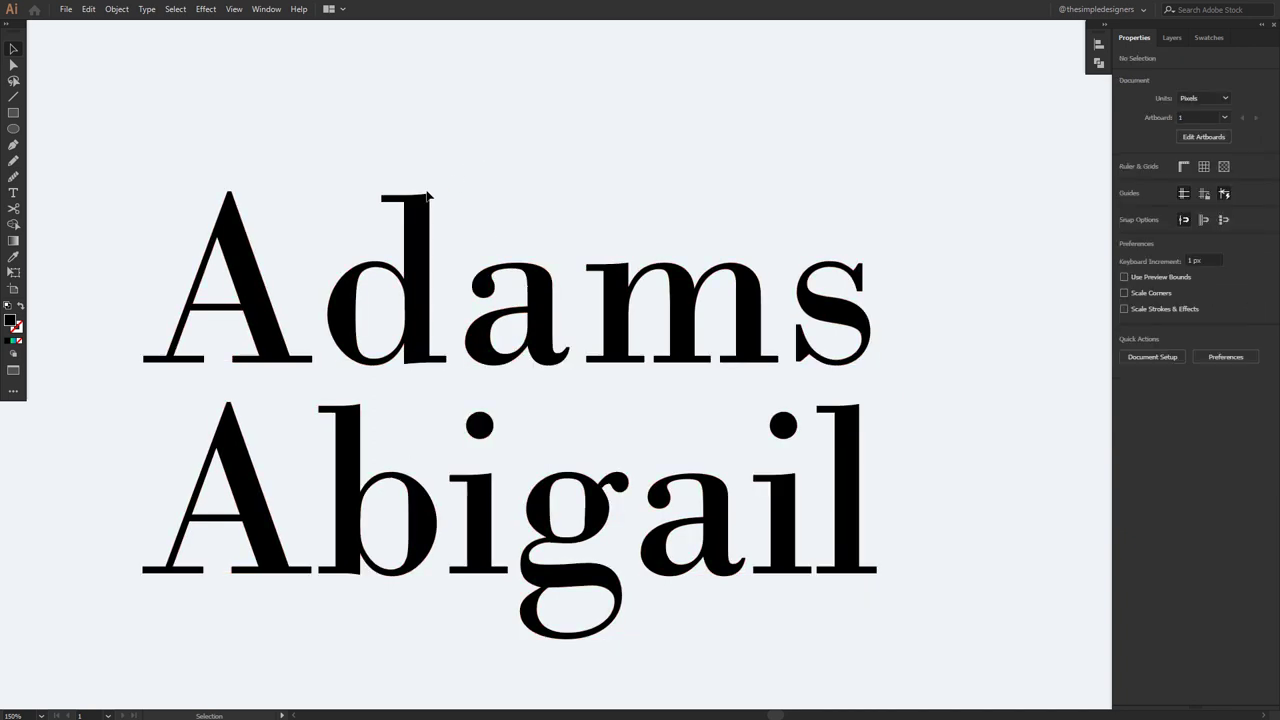
Flatten the top of the d using a rectangle and the Shape Builder tool.
{"action": "scroll", "coordinate": [427, 195], "scroll_direction": "up", "scroll_amount": 2}
{"action": "key", "text": "m"}
{"action": "left_click_drag", "start_coordinate": [337, 196], "coordinate": [456, 159]}
{"action": "key", "text": "v"}
{"action": "left_click", "coordinate": [273, 148]}
{"action": "key", "text": "ctrl+a"}
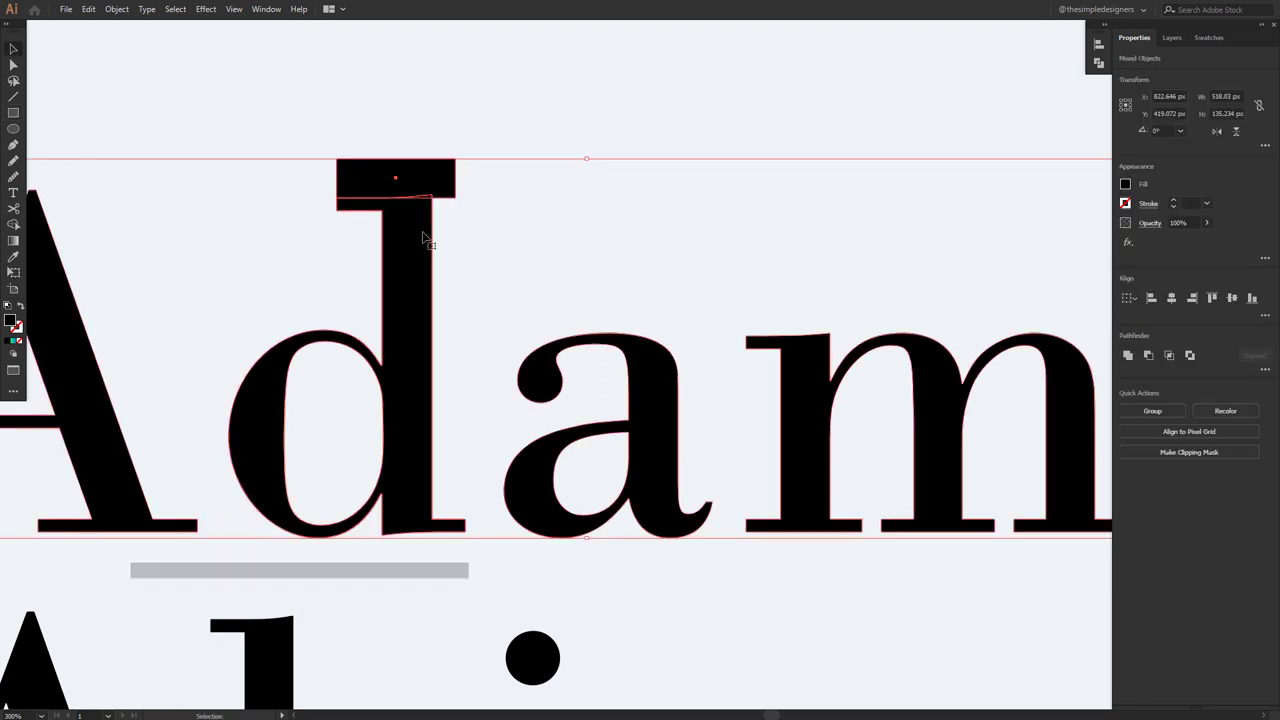
{"action": "key", "text": "shift+m"}
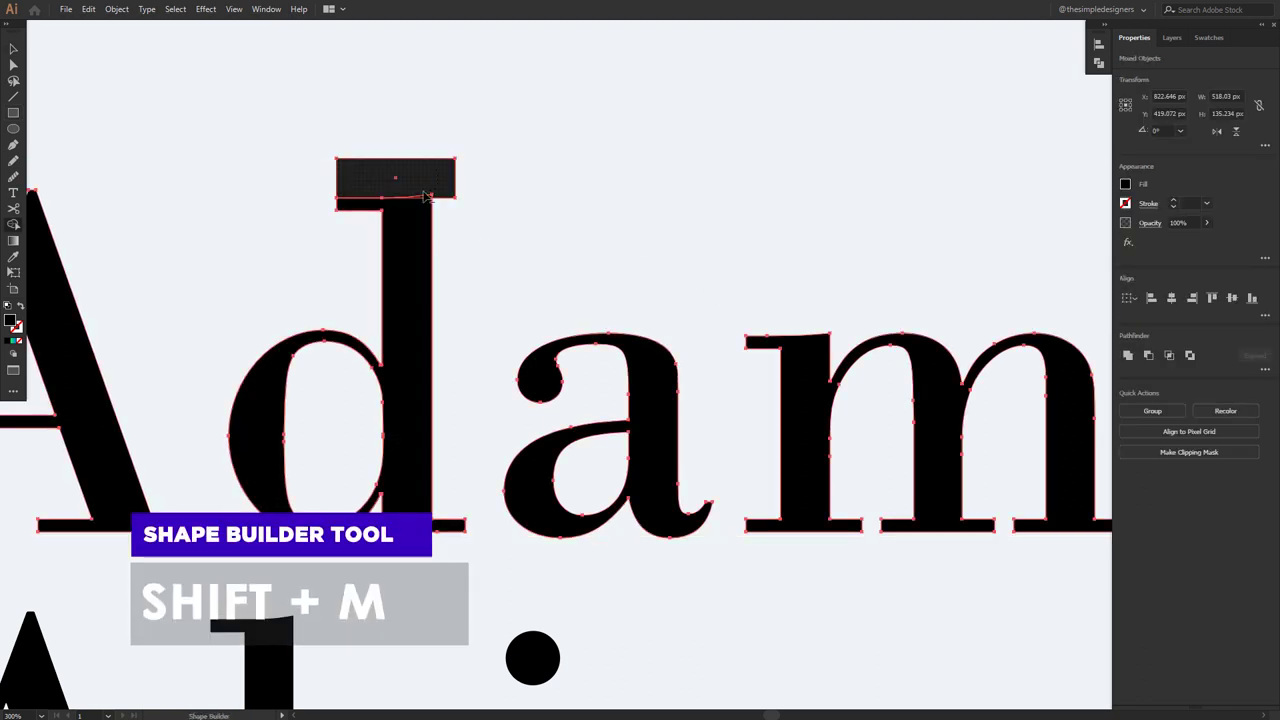
{"action": "left_click", "coordinate": [440, 180], "text": "alt"}
{"action": "key", "text": "v"}
{"action": "left_click", "coordinate": [566, 260]}
Square off the serif above the m with a rectangle and Shape Builder.
{"action": "scroll", "coordinate": [454, 194], "scroll_direction": "right", "scroll_amount": 5}
{"action": "key", "text": "m"}
{"action": "mouse_move", "coordinate": [505, 287]}
{"action": "left_mouse_down"}
{"action": "mouse_move", "coordinate": [620, 243]}
{"action": "mouse_move", "coordinate": [608, 206]}
{"action": "left_mouse_up"}
{"action": "key", "text": "ctrl+a"}
{"action": "key", "text": "shift+m"}
{"action": "left_click", "coordinate": [590, 288], "text": "alt"}
{"action": "scroll", "coordinate": [471, 266], "scroll_direction": "down", "scroll_amount": 3}
{"action": "scroll", "coordinate": [503, 349], "scroll_direction": "up", "scroll_amount": 5}
Trim a second area of the d with another rectangle and Shape Builder.
{"action": "key", "text": "m"}
{"action": "left_click_drag", "start_coordinate": [551, 306], "coordinate": [426, 342]}
{"action": "key", "text": "ctrl+a"}
{"action": "key", "text": "shift+m"}
{"action": "left_click", "coordinate": [470, 318], "text": "alt"}
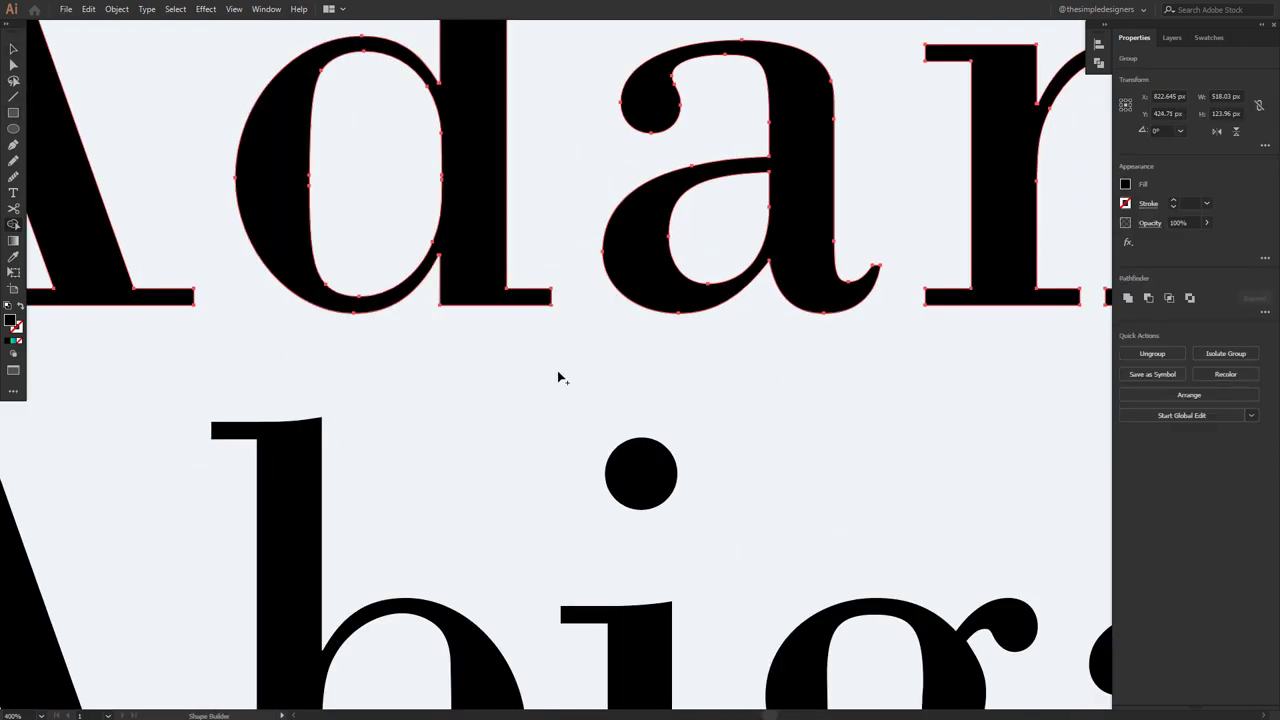
{"action": "key", "text": "ctrl+shift+a"}
Square off the top of the b, undoing a misplaced rectangle first.
{"action": "scroll", "coordinate": [531, 349], "scroll_direction": "down", "scroll_amount": 3}
{"action": "scroll", "coordinate": [300, 274], "scroll_direction": "up", "scroll_amount": 2}
{"action": "scroll", "coordinate": [363, 303], "scroll_direction": "up", "scroll_amount": 2}
{"action": "key", "text": "m"}
{"action": "left_click_drag", "start_coordinate": [249, 256], "coordinate": [389, 304]}
{"action": "scroll", "coordinate": [389, 330], "scroll_direction": "down", "scroll_amount": 2}
{"action": "mouse_move", "coordinate": [325, 158]}
{"action": "left_mouse_down"}
{"action": "mouse_move", "coordinate": [383, 561]}
{"action": "mouse_move", "coordinate": [355, 561]}
{"action": "left_mouse_up"}
{"action": "key", "text": "ctrl+z"}
{"action": "key", "text": "ctrl+z"}
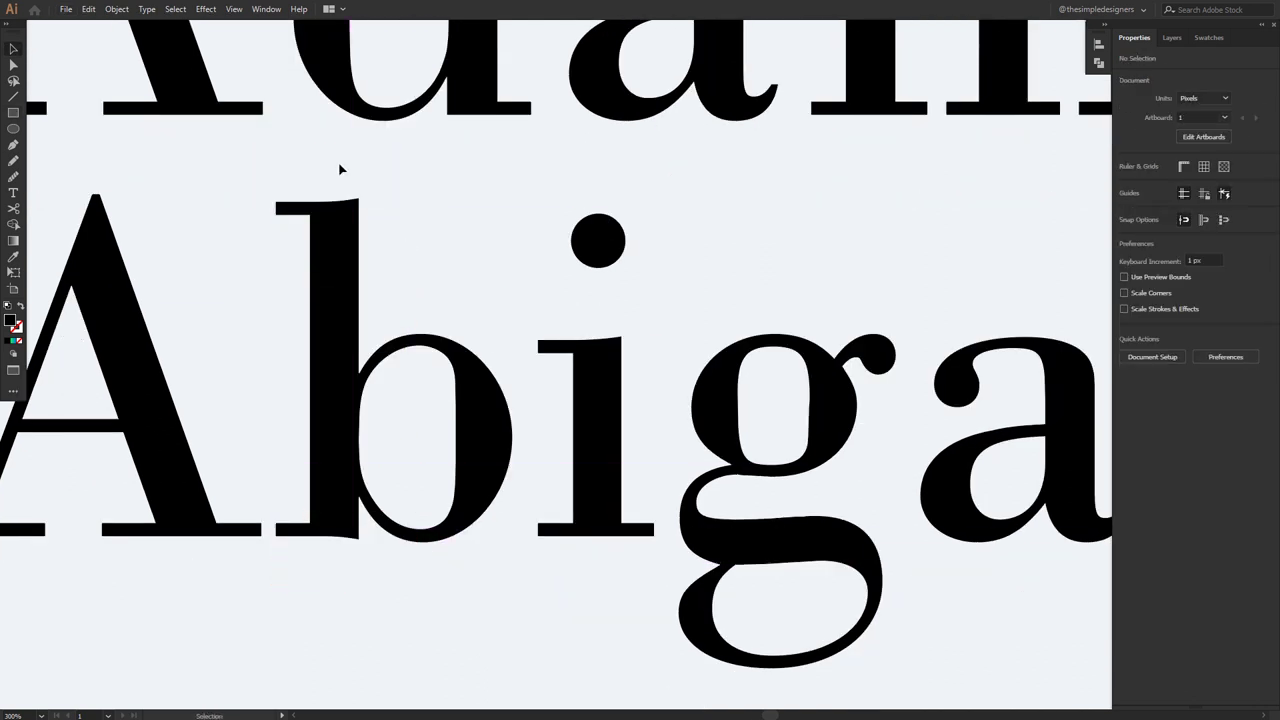
{"action": "left_click_drag", "start_coordinate": [275, 202], "coordinate": [370, 157]}
{"action": "key", "text": "ctrl+a"}
{"action": "key", "text": "shift+m"}
{"action": "left_click", "coordinate": [322, 175], "text": "alt"}
Trim the serif below the b with a rectangle and Shape Builder.
{"action": "key", "text": "m"}
{"action": "left_click_drag", "start_coordinate": [277, 537], "coordinate": [368, 598]}
{"action": "key", "text": "ctrl+a"}
{"action": "key", "text": "shift+m"}
{"action": "left_click", "coordinate": [345, 562], "text": "alt"}
Flatten the tops of both i stems in Abigail with thin rectangles.
{"action": "scroll", "coordinate": [471, 317], "scroll_direction": "right", "scroll_amount": 3}
{"action": "key", "text": "m"}
{"action": "left_click_drag", "start_coordinate": [353, 326], "coordinate": [441, 311]}
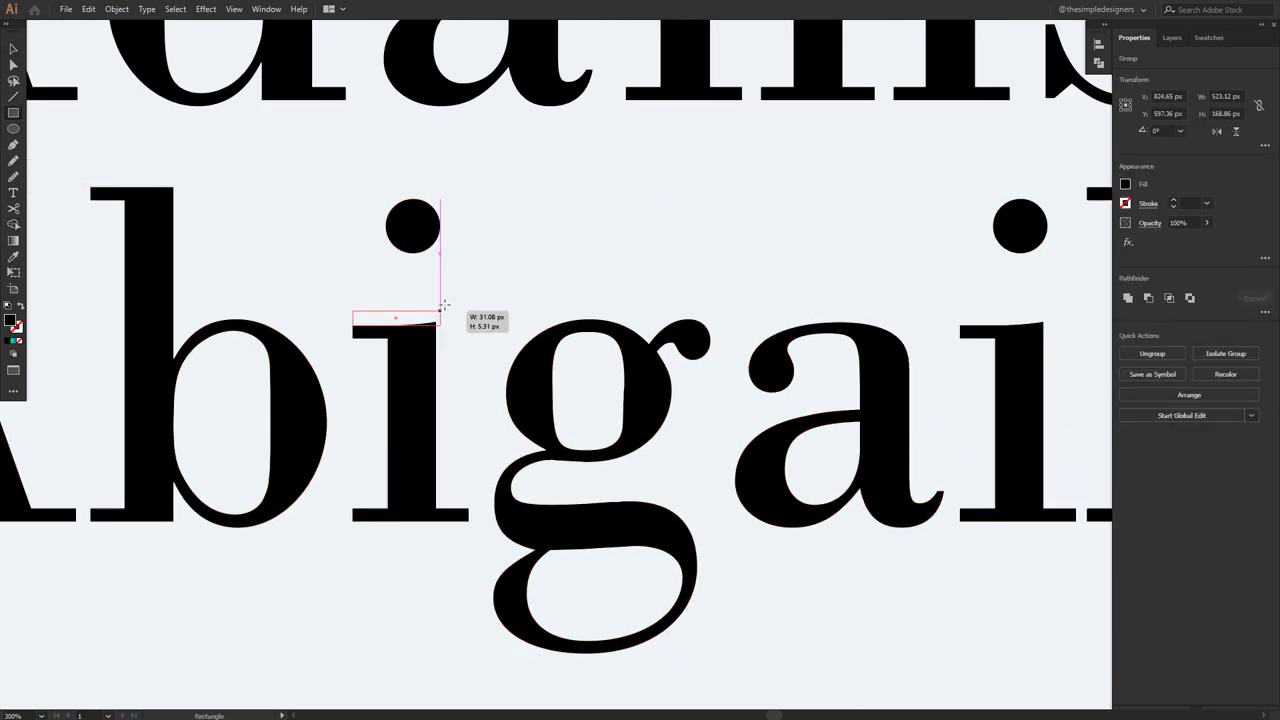
{"action": "key", "text": "ctrl+a"}
{"action": "key", "text": "shift+m"}
{"action": "left_click", "coordinate": [400, 318], "text": "alt"}
{"action": "scroll", "coordinate": [547, 453], "scroll_direction": "right", "scroll_amount": 5}
{"action": "key", "text": "m"}
{"action": "left_click_drag", "start_coordinate": [586, 350], "coordinate": [672, 322]}
{"action": "key", "text": "ctrl+a"}
{"action": "key", "text": "shift+m"}
{"action": "left_click", "coordinate": [630, 336], "text": "alt"}
Square off the top of the l with a rectangle and Shape Builder.
{"action": "key", "text": "v"}
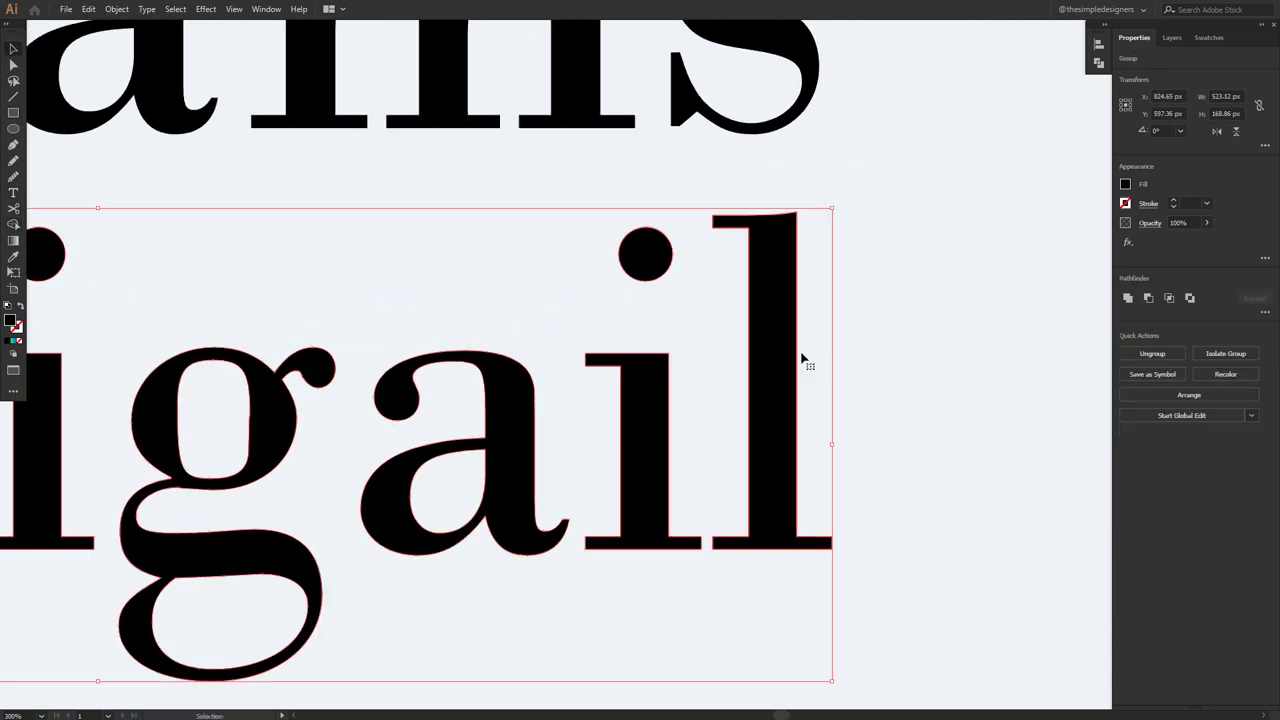
{"action": "scroll", "coordinate": [801, 358], "scroll_direction": "up", "scroll_amount": 2}
{"action": "scroll", "coordinate": [801, 358], "scroll_direction": "right", "scroll_amount": 2}
{"action": "key", "text": "m"}
{"action": "left_click_drag", "start_coordinate": [634, 268], "coordinate": [755, 318]}
{"action": "key", "text": "ctrl+a"}
{"action": "key", "text": "shift+m"}
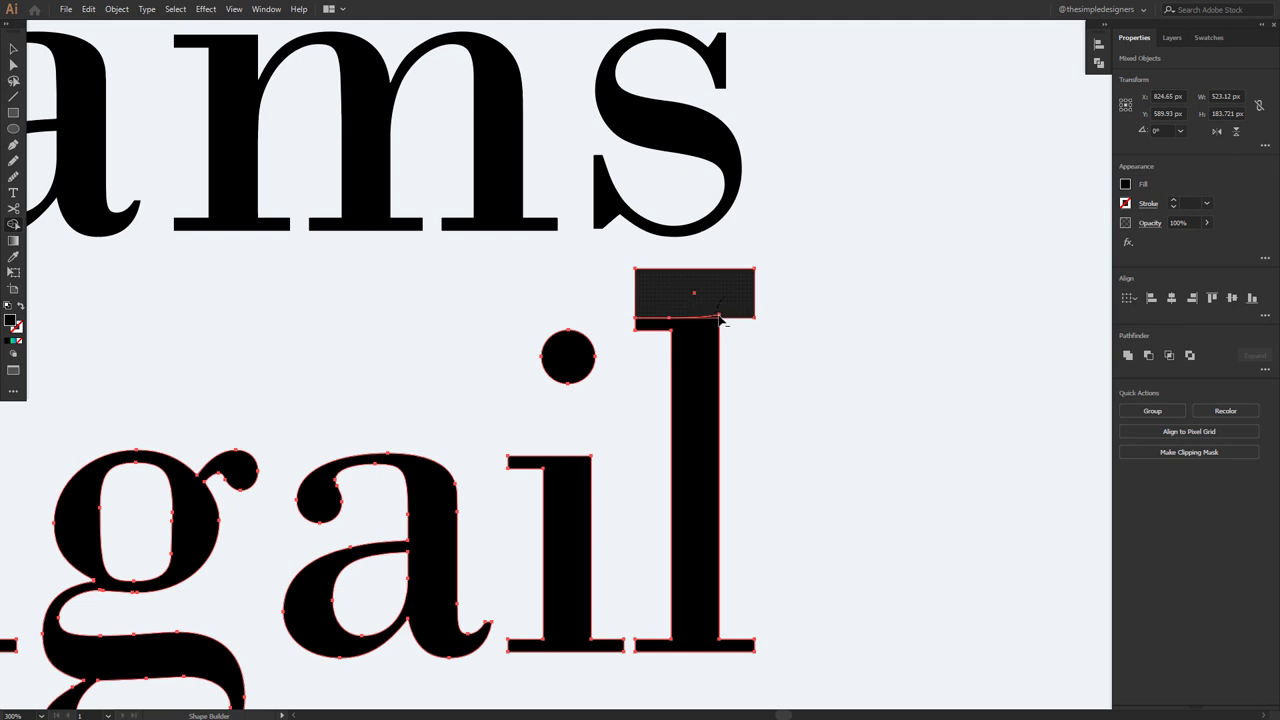
{"action": "left_click", "coordinate": [720, 318], "text": "alt"}
Zoom out, select all the outlined letters, and group them.
{"action": "key", "text": "ctrl+minus"}
{"action": "key", "text": "ctrl+minus"}
{"action": "key", "text": "ctrl+minus"}
{"action": "key", "text": "ctrl+minus"}
{"action": "key", "text": "v"}
{"action": "left_click_drag", "start_coordinate": [850, 490], "coordinate": [351, 209]}
{"action": "key", "text": "ctrl+g"}
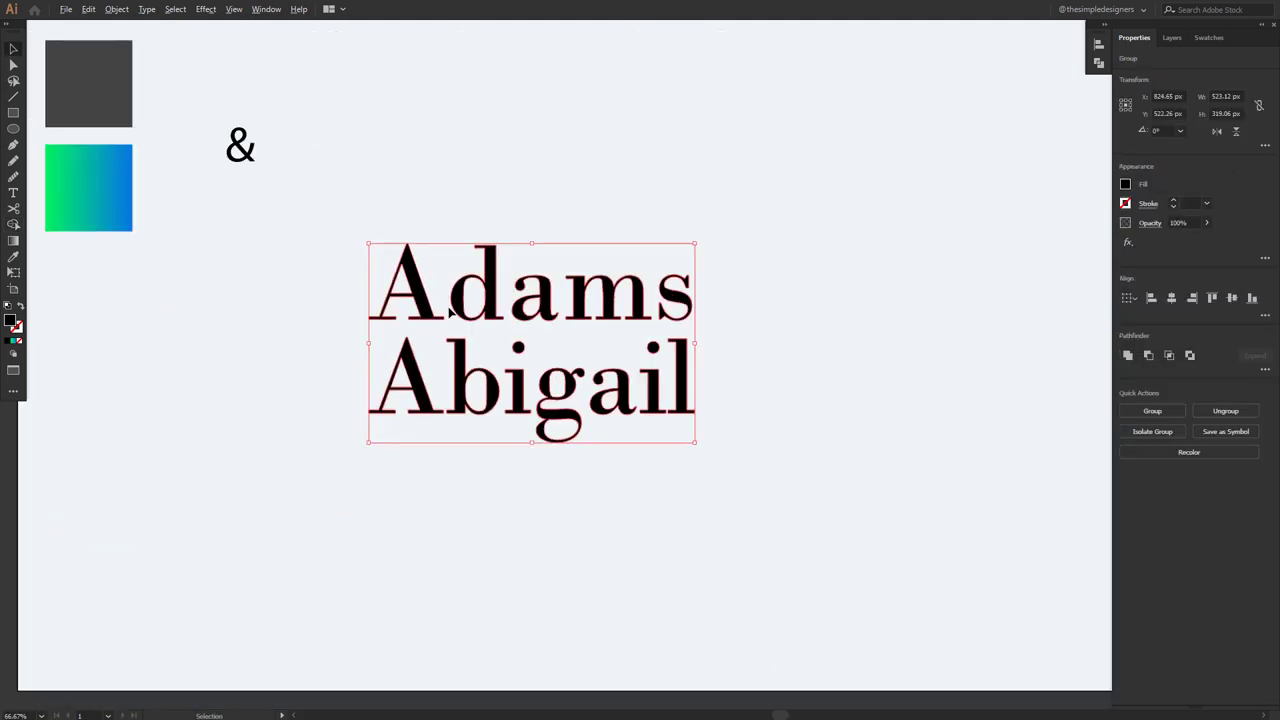
Fill the grouped names with the dark grey sampled from the square.
{"action": "key", "text": "i"}
{"action": "left_click", "coordinate": [110, 84]}
{"action": "key", "text": "v"}
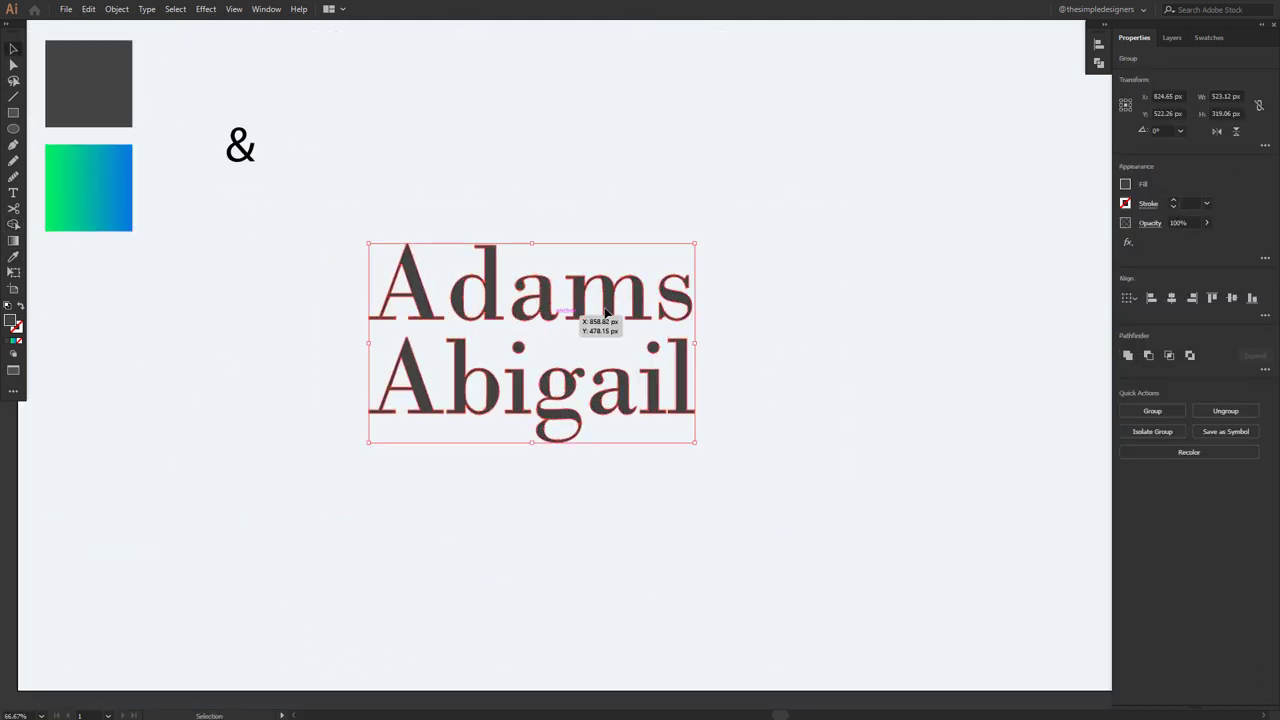
{"action": "left_click", "coordinate": [835, 400]}
{"action": "scroll", "coordinate": [664, 404], "scroll_direction": "up", "scroll_amount": 1}
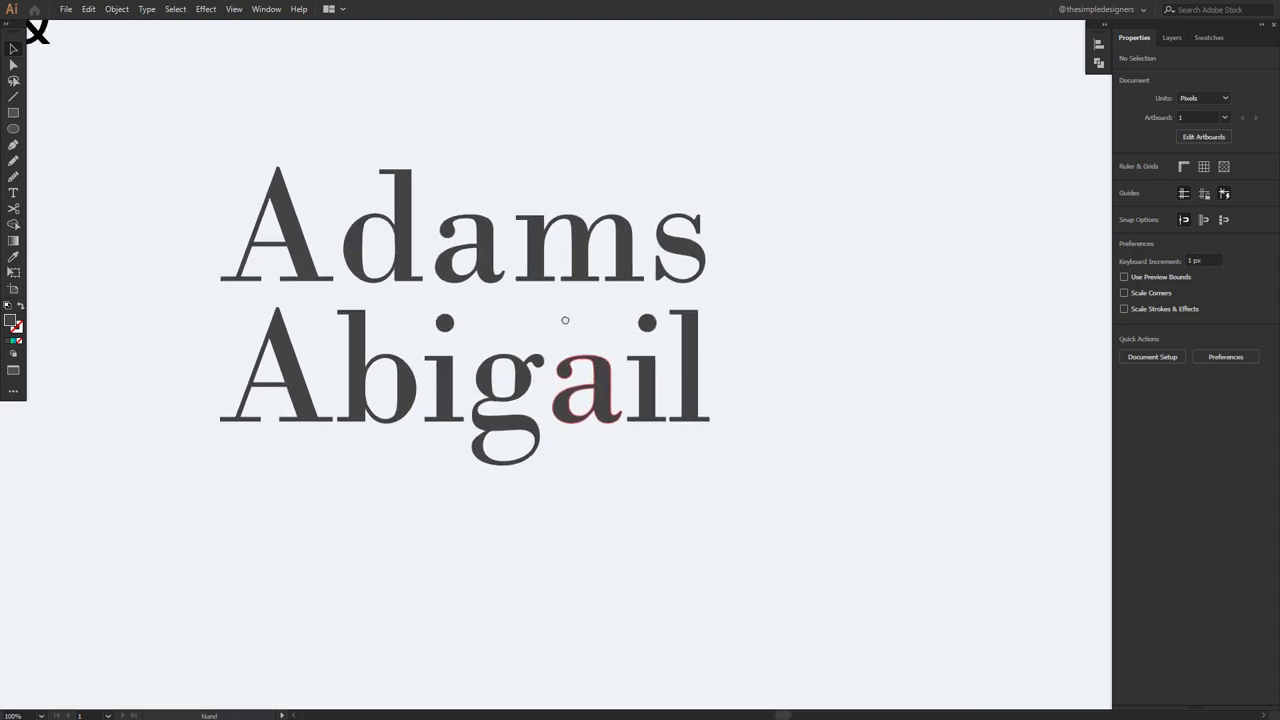
{"action": "scroll", "coordinate": [563, 300], "scroll_direction": "down", "scroll_amount": 1}
Move the & beside Abigail, set it in Bodoni, and delete the stray character.
{"action": "left_click_drag", "start_coordinate": [258, 134], "coordinate": [334, 363]}
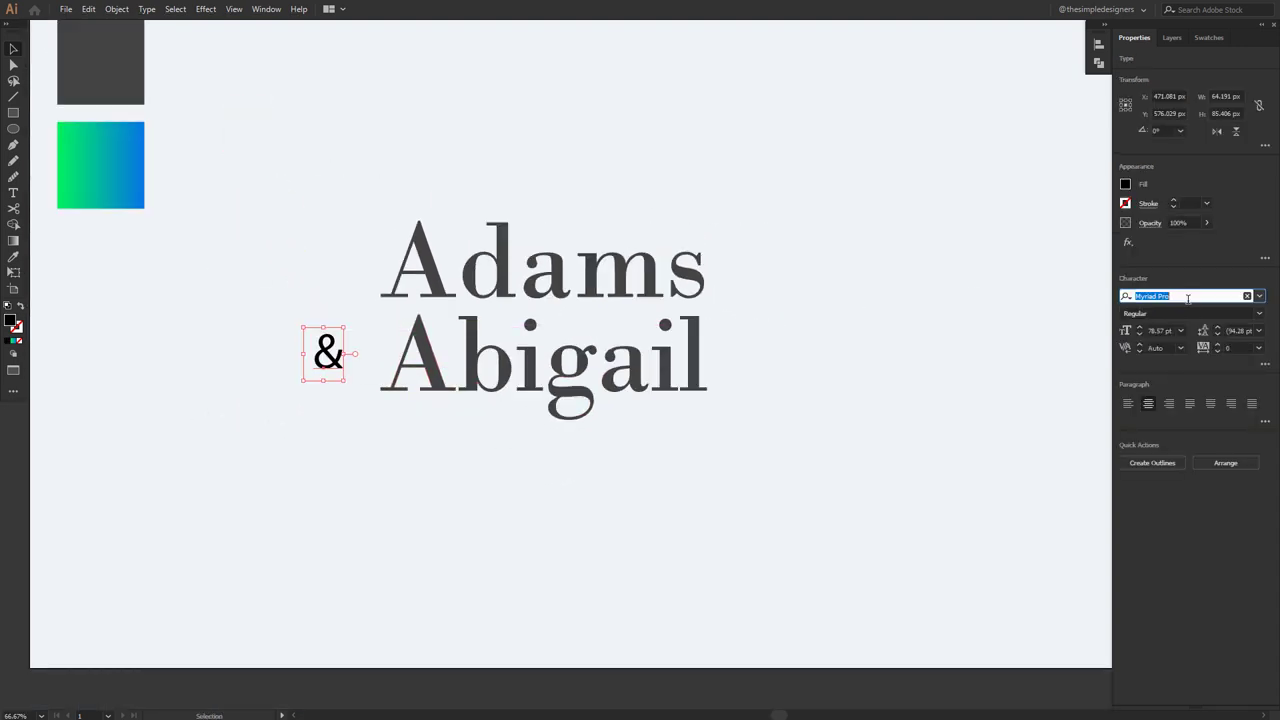
{"action": "type", "text": "bod"}
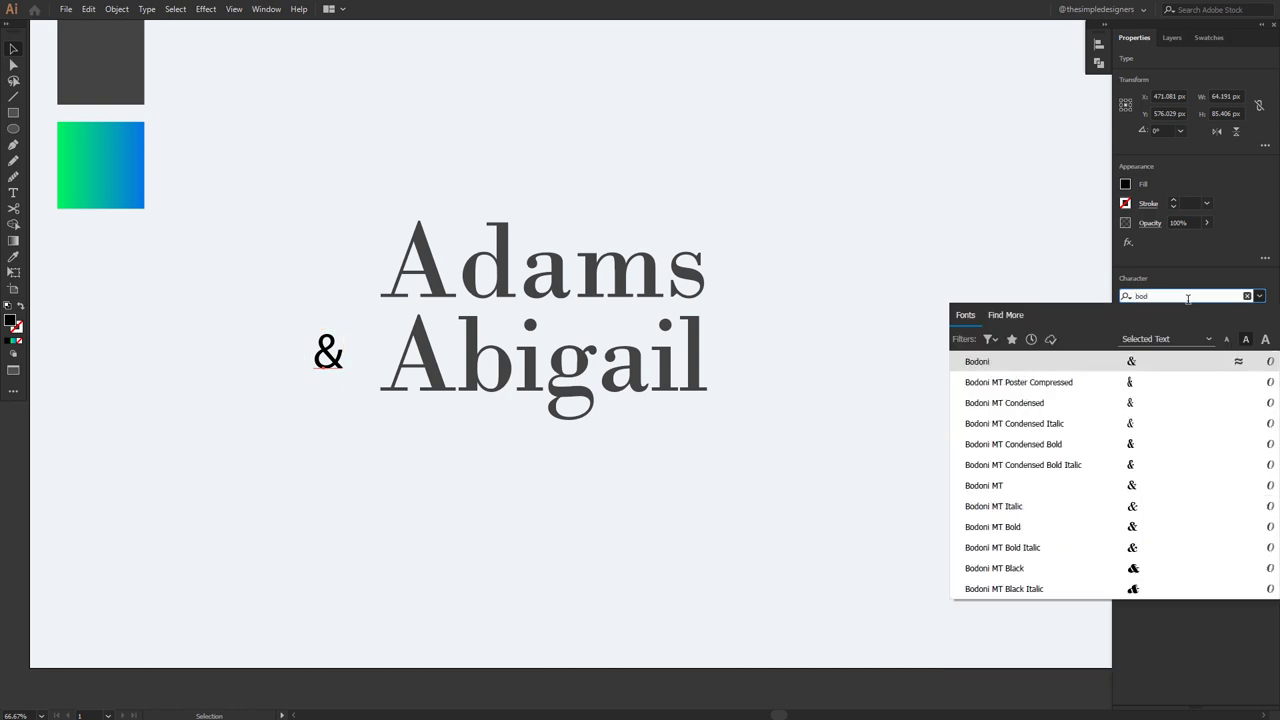
{"action": "key", "text": "Return"}
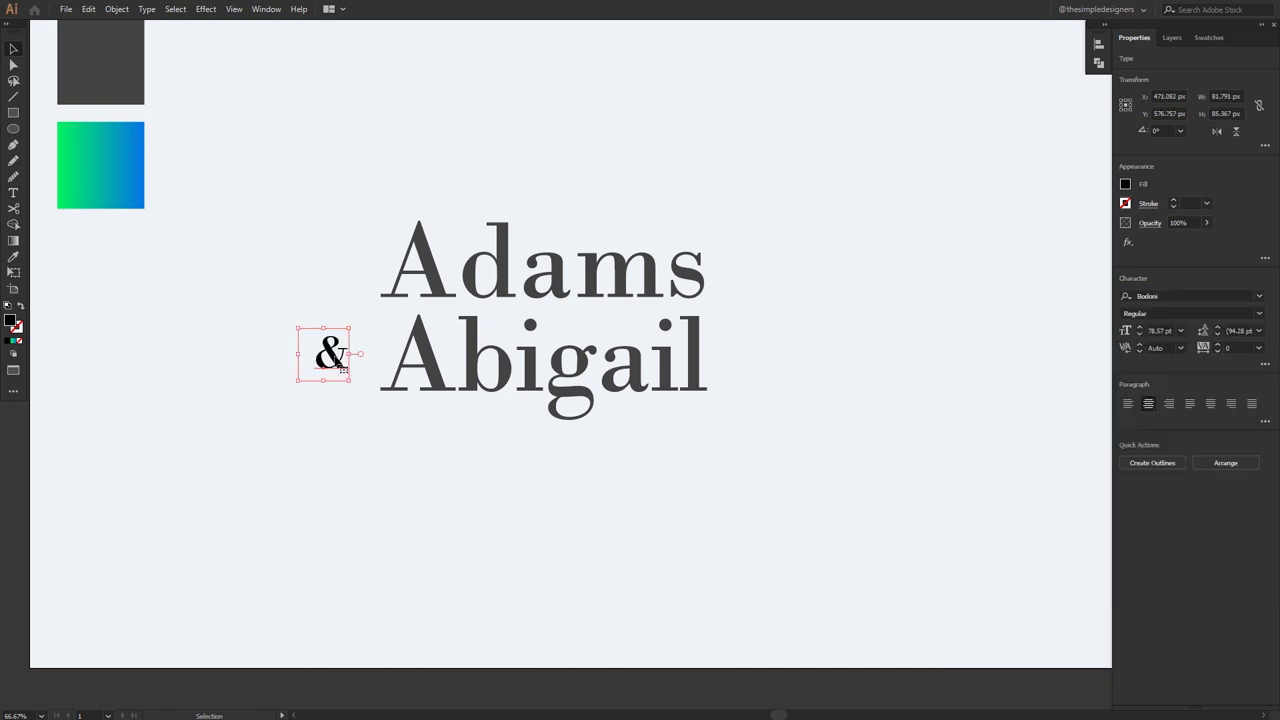
{"action": "key", "text": "BackSpace"}
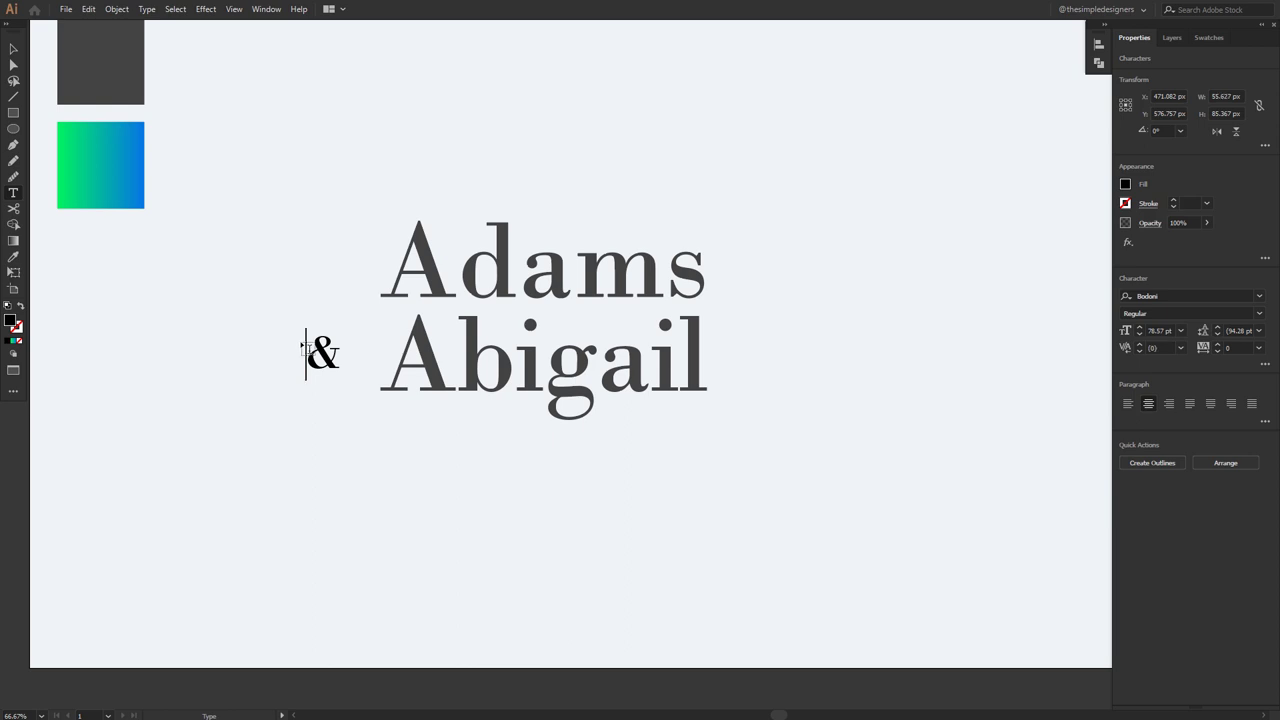
{"action": "right_click", "coordinate": [334, 356]}
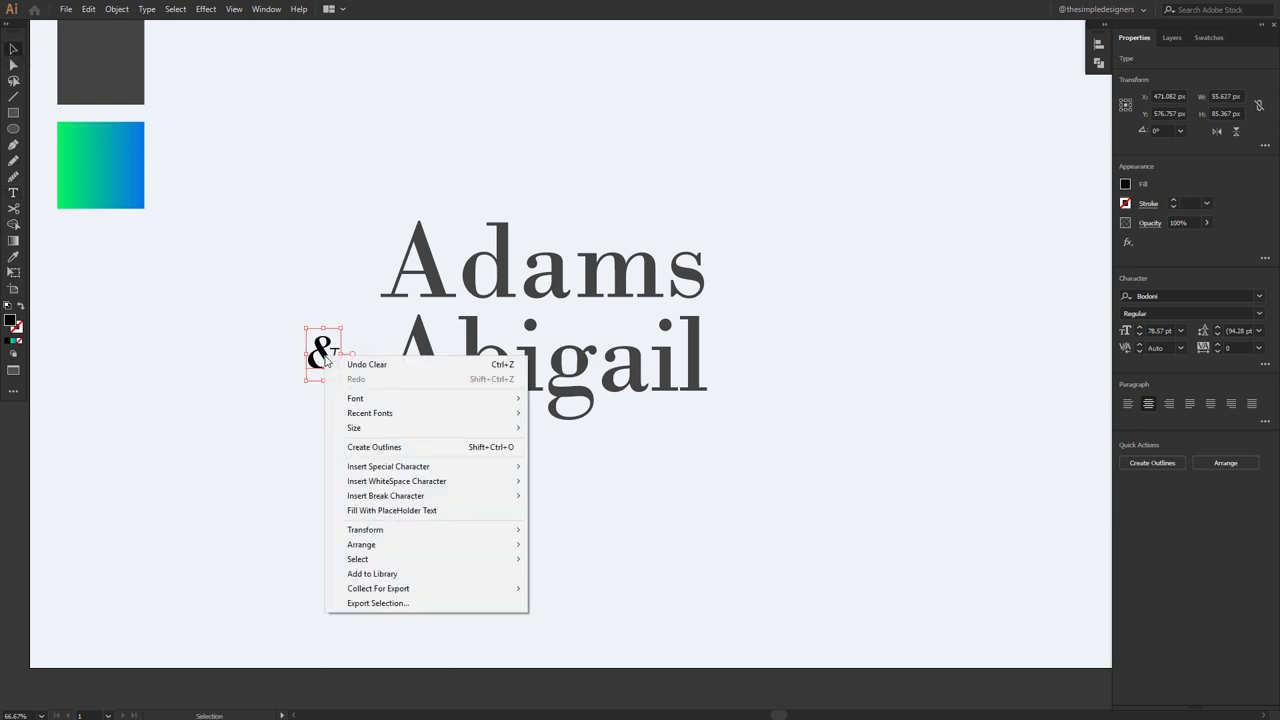
Outline the ampersand and scale it to about 258 × 270 px across both names.
{"action": "left_click", "coordinate": [392, 448]}
{"action": "left_click_drag", "start_coordinate": [320, 357], "coordinate": [527, 378]}
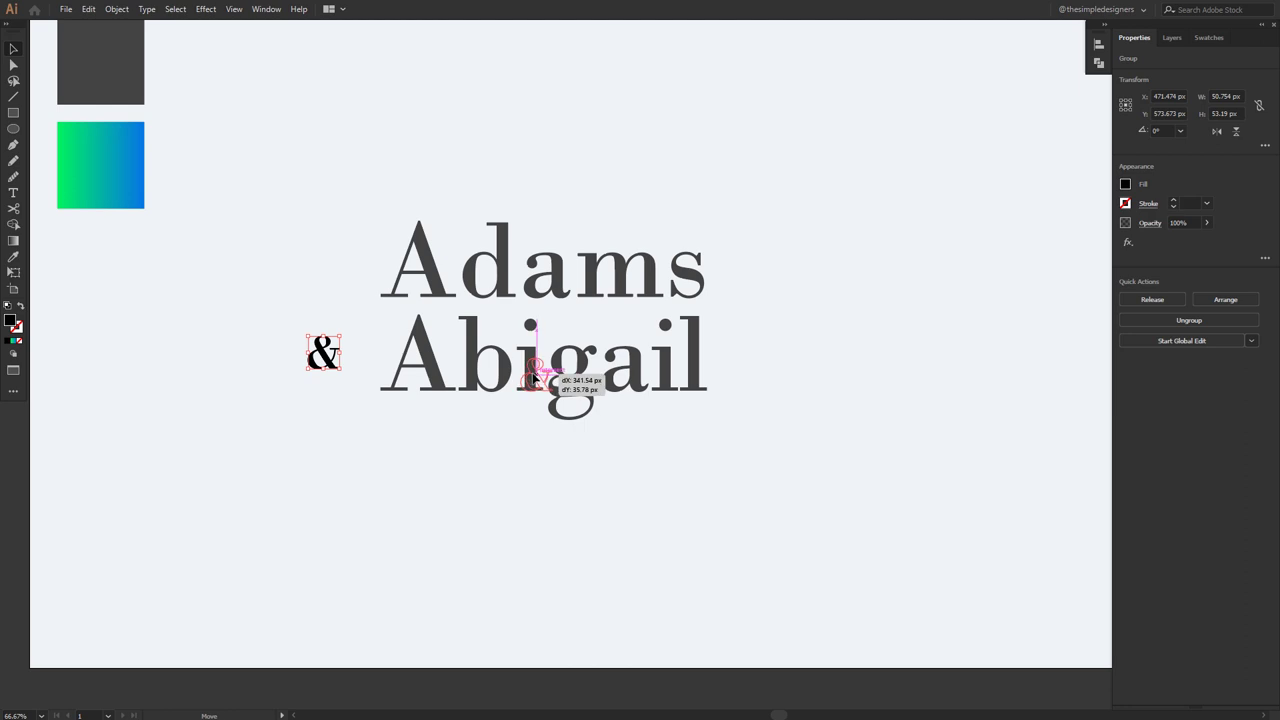
{"action": "left_click_drag", "start_coordinate": [520, 358], "coordinate": [392, 210]}
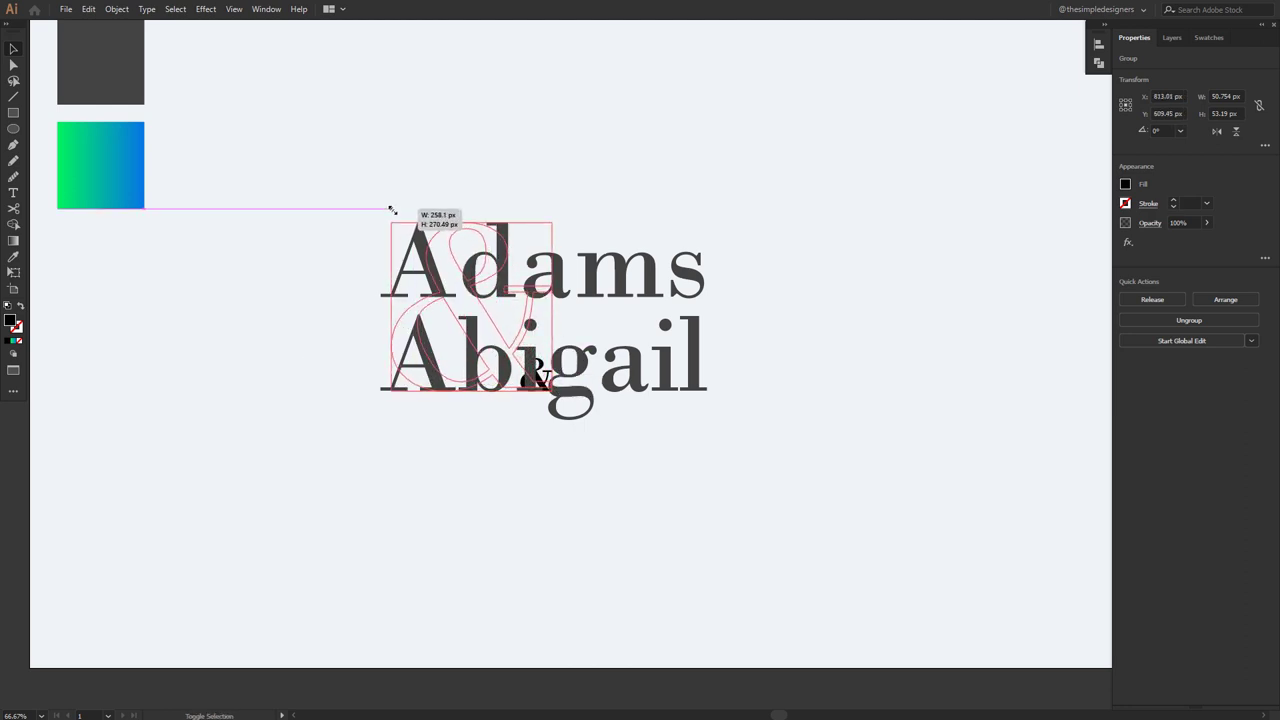
{"action": "left_click_drag", "start_coordinate": [429, 261], "coordinate": [480, 268]}
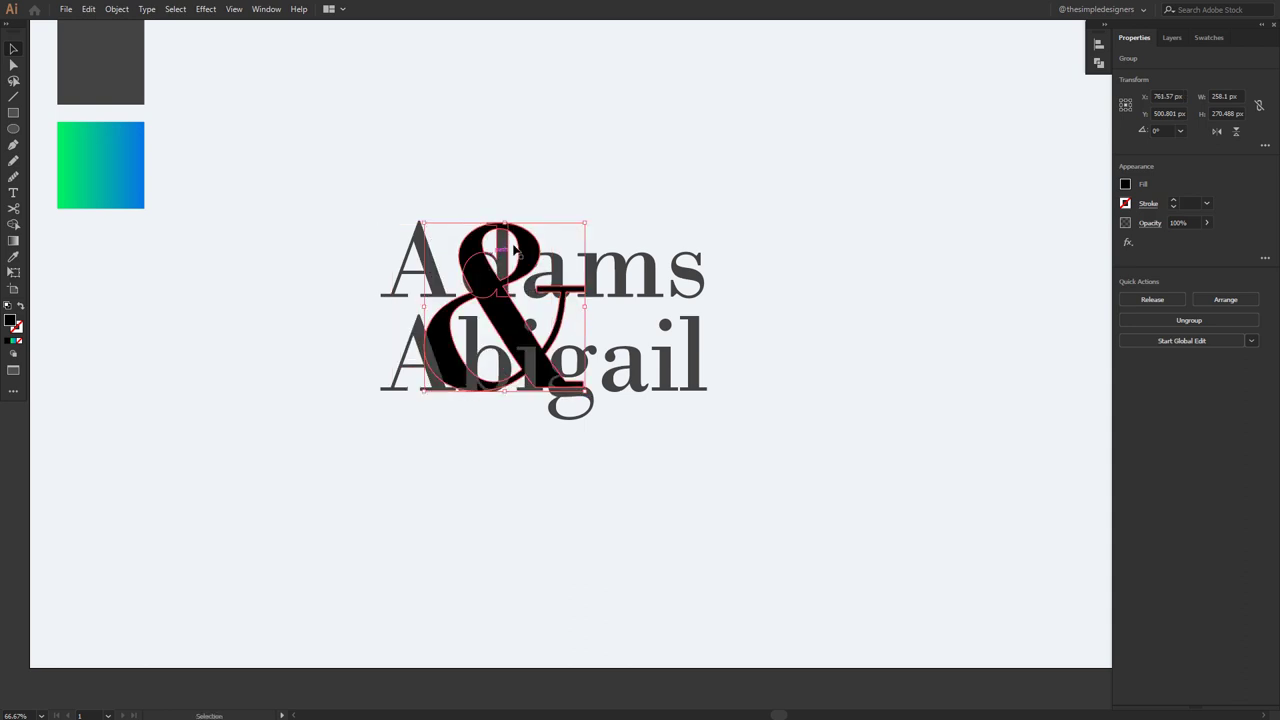
{"action": "left_click", "coordinate": [626, 208]}
{"action": "scroll", "coordinate": [527, 290], "scroll_direction": "up", "scroll_amount": 2}
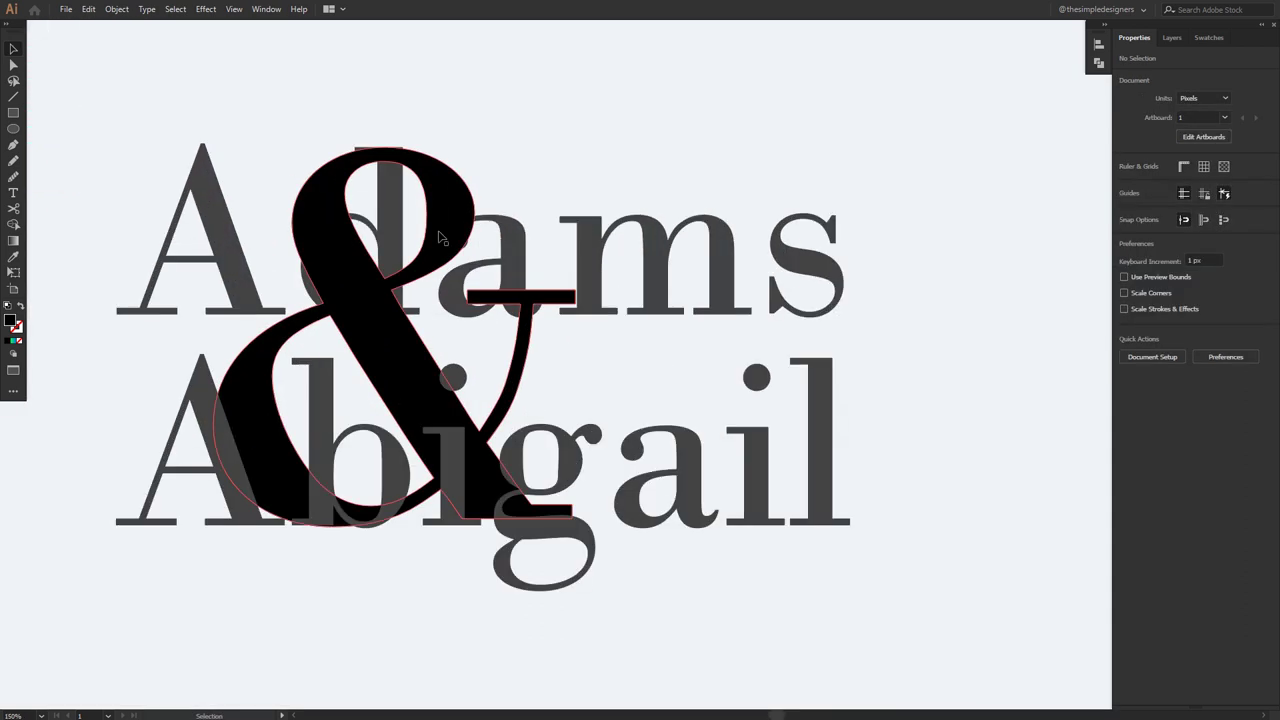
Nudge the ampersand down and give it the square's green-to-blue gradient via Eyedropper.
{"action": "left_click", "coordinate": [449, 215]}
{"action": "key", "text": "Down"}
{"action": "key", "text": "Down"}
{"action": "key", "text": "Down"}
{"action": "key", "text": "Down"}
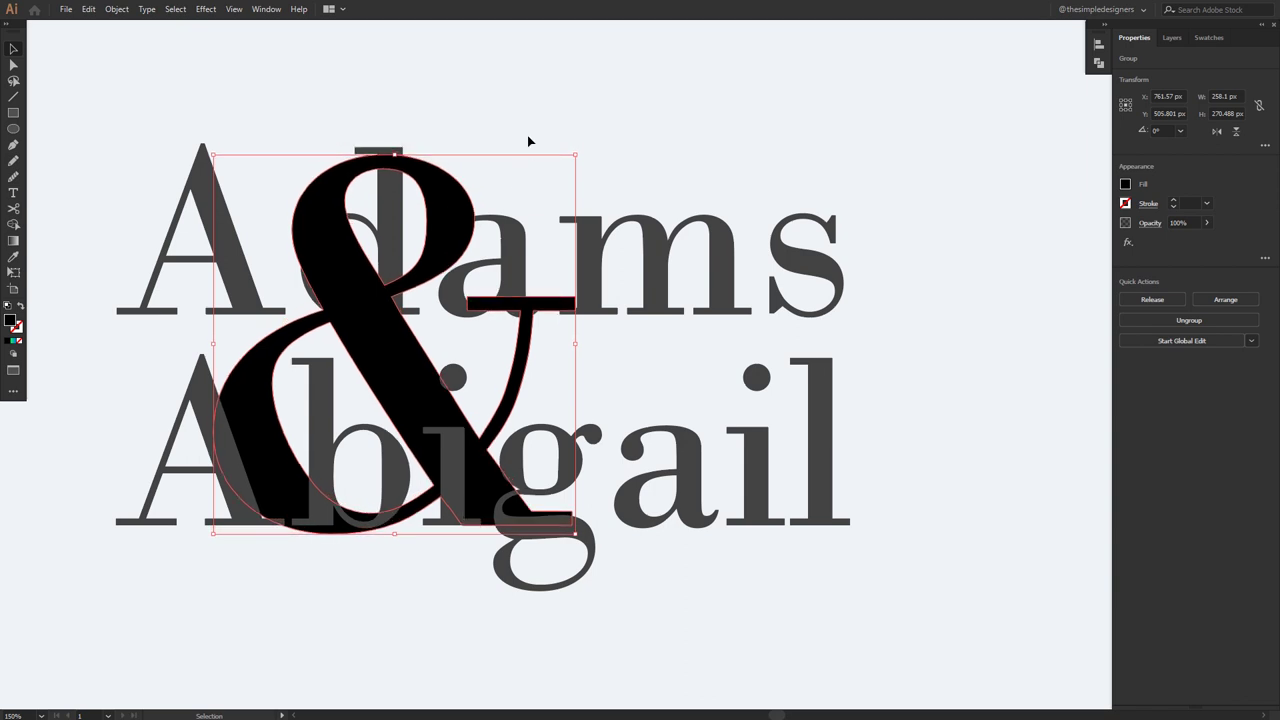
{"action": "left_click", "coordinate": [533, 115]}
{"action": "left_click", "coordinate": [462, 199]}
{"action": "scroll", "coordinate": [462, 199], "scroll_direction": "down", "scroll_amount": 1}
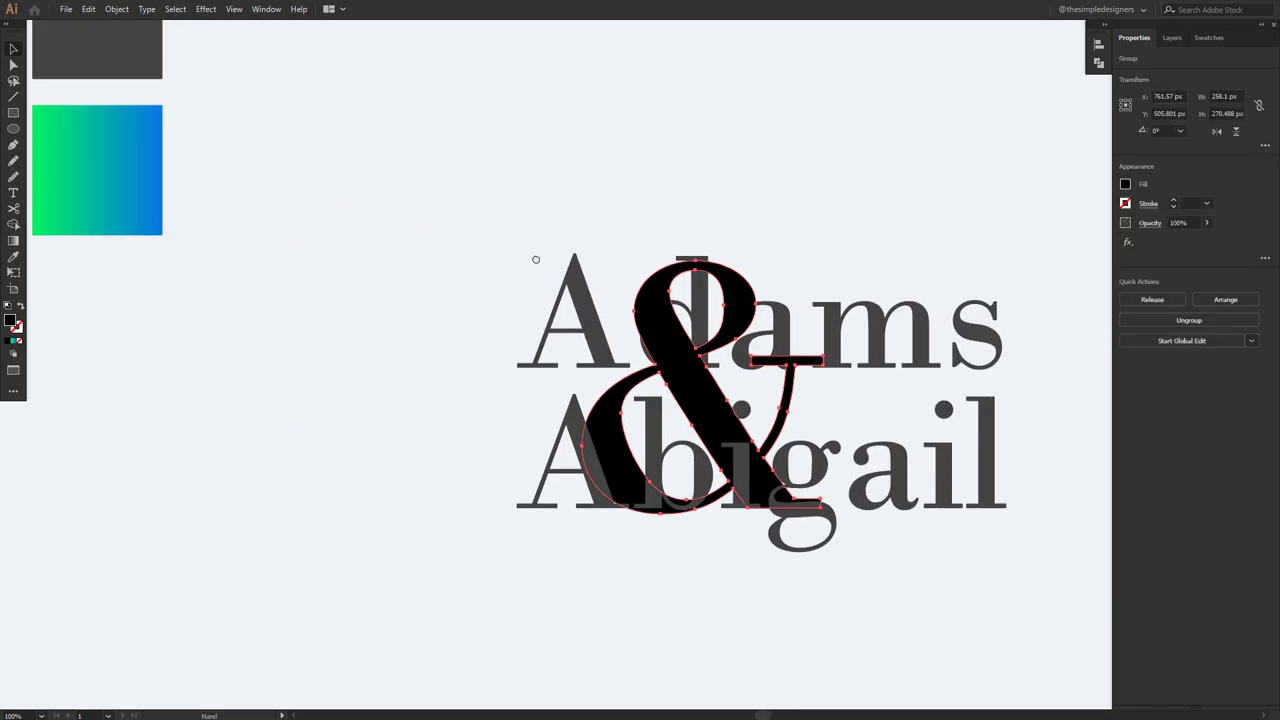
{"action": "scroll", "coordinate": [538, 254], "scroll_direction": "down", "scroll_amount": 1}
{"action": "key", "text": "i"}
{"action": "left_click", "coordinate": [262, 184]}
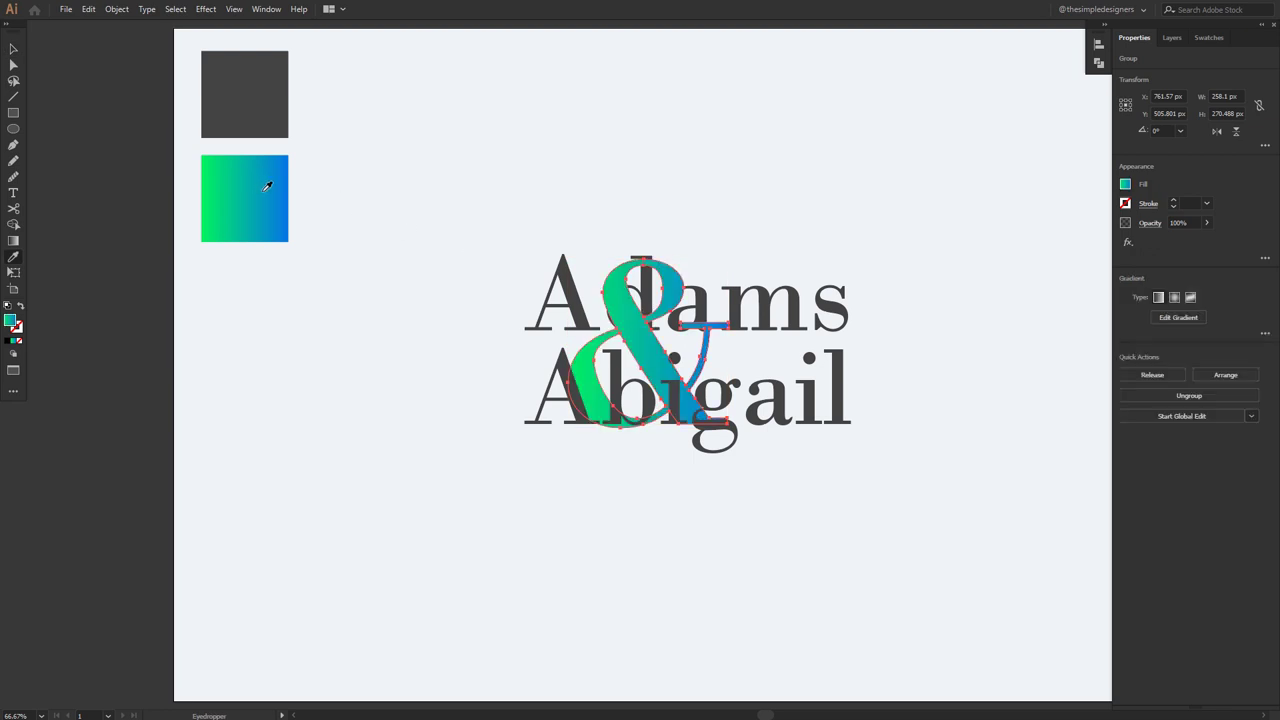
{"action": "key", "text": "ctrl+shift+a"}
{"action": "left_click_drag", "start_coordinate": [718, 479], "coordinate": [698, 475]}
{"action": "key", "text": "ctrl+1"}
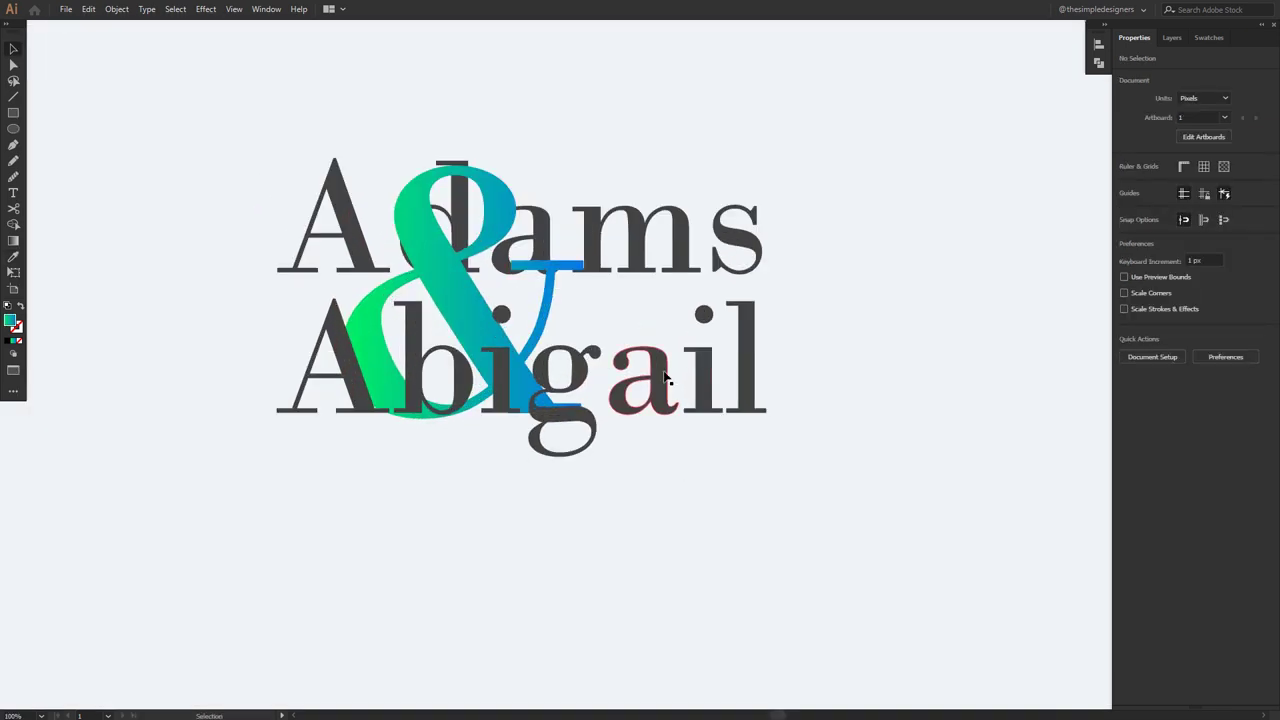
Make Abigail and Adams each a compound path with Ctrl+8.
{"action": "left_click", "coordinate": [665, 377]}
{"action": "key", "text": "ctrl+8"}
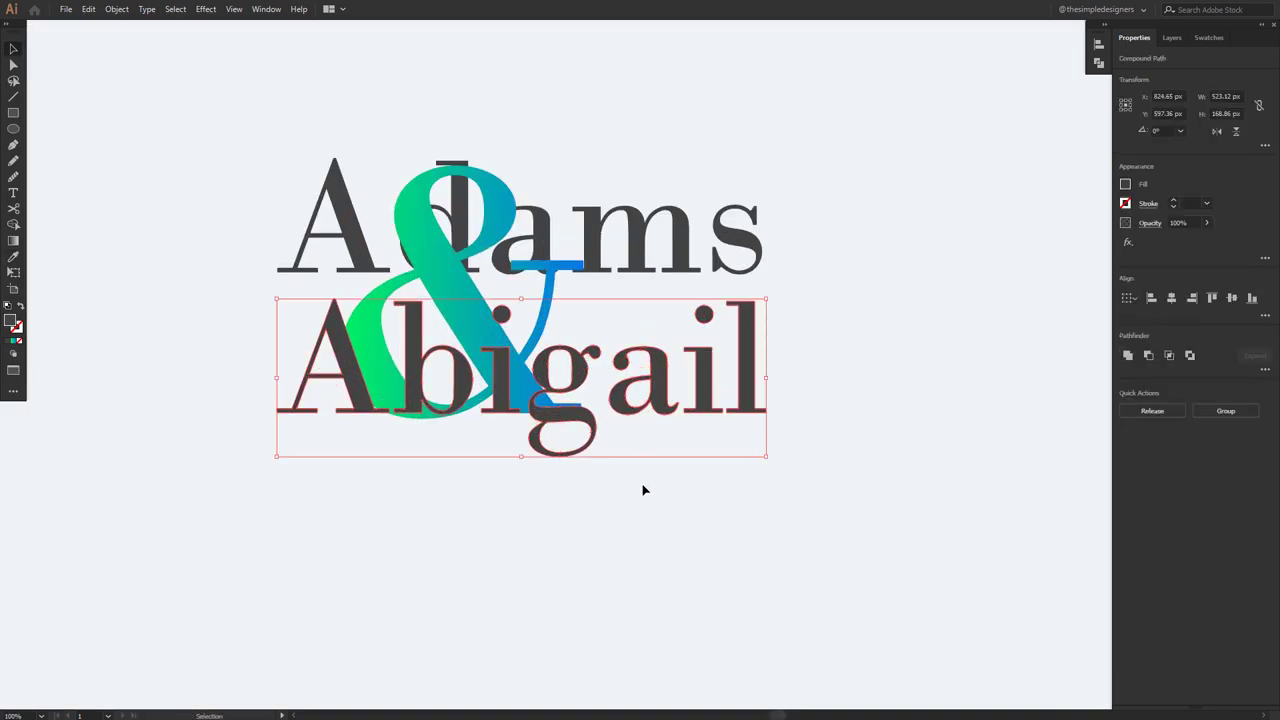
{"action": "left_click", "coordinate": [644, 488]}
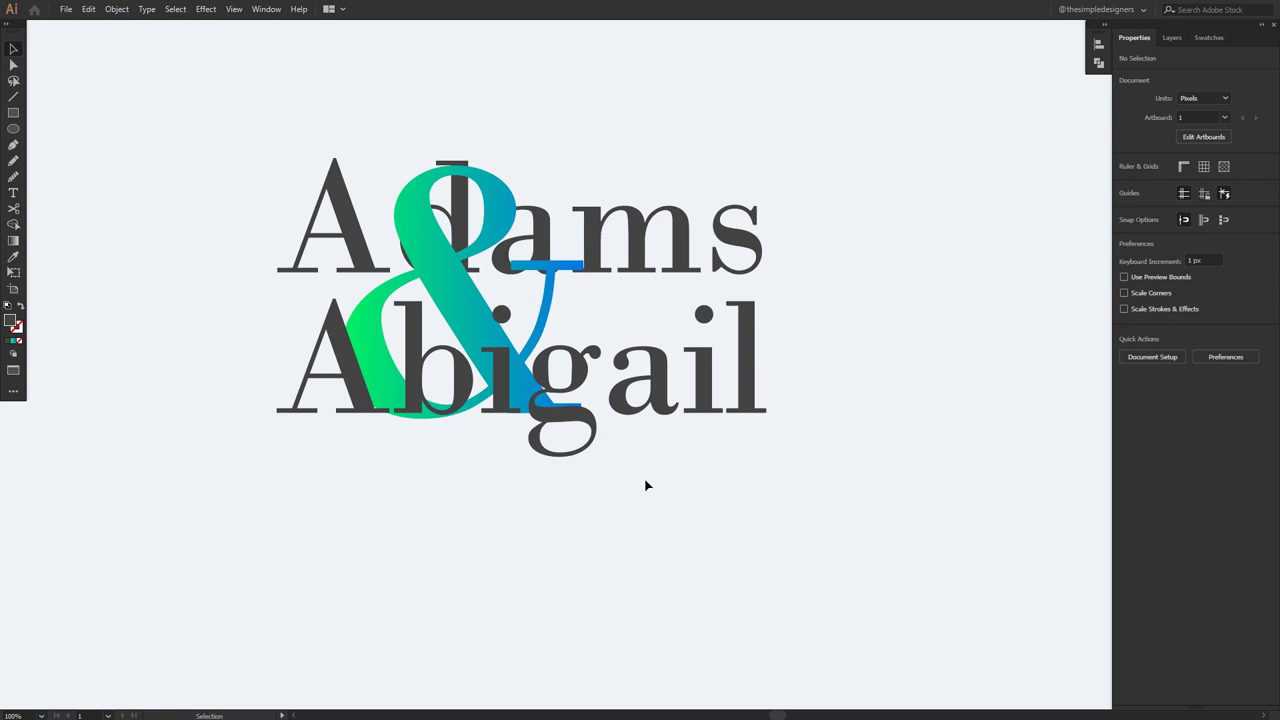
{"action": "left_click", "coordinate": [742, 238]}
{"action": "key", "text": "ctrl+8"}
{"action": "left_click", "coordinate": [828, 291]}
Send the i of Abigail backward so its stem sits behind the ampersand.
{"action": "left_click", "coordinate": [501, 373]}
{"action": "right_click", "coordinate": [501, 374]}
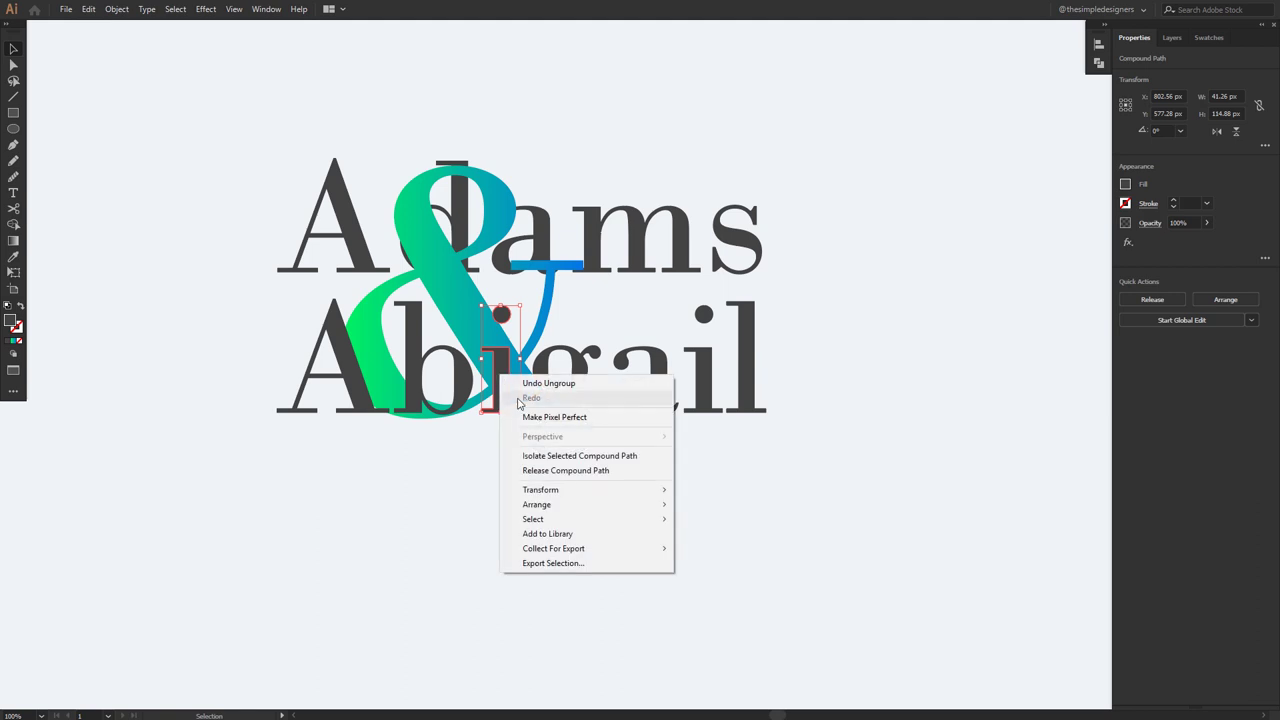
{"action": "mouse_move", "coordinate": [560, 504]}
{"action": "left_click", "coordinate": [725, 533]}
{"action": "left_click", "coordinate": [649, 509]}
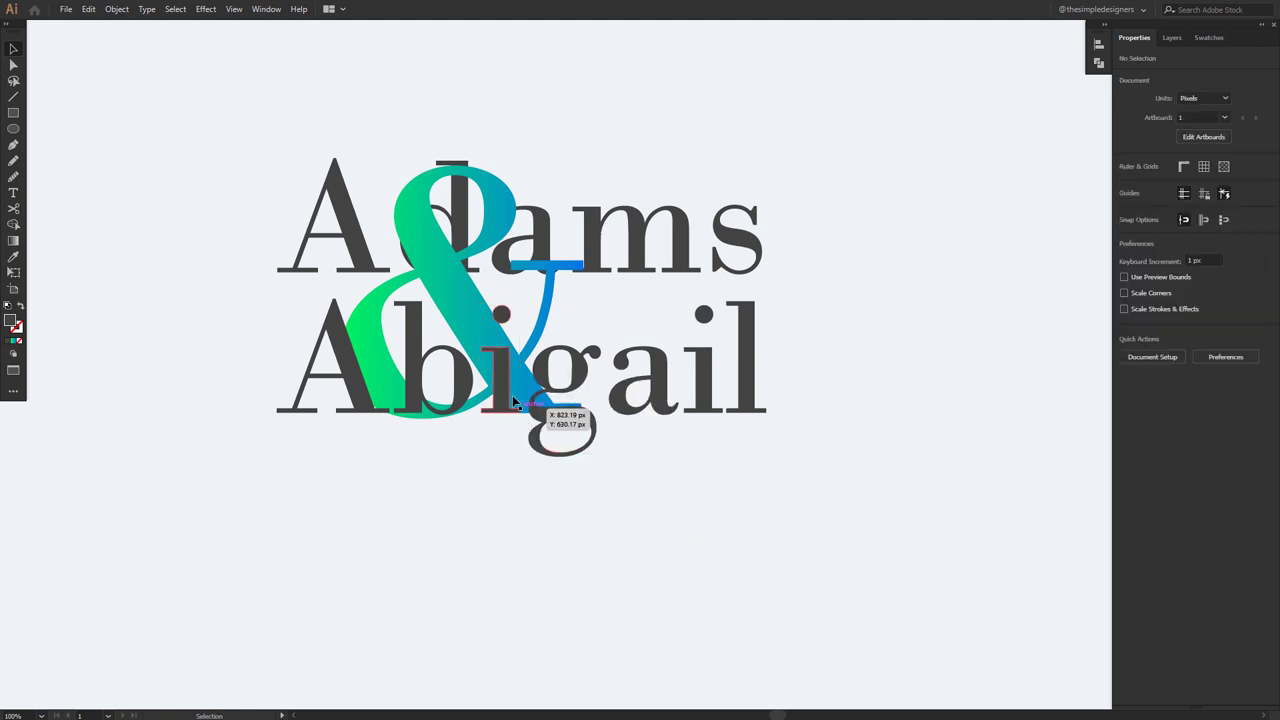
{"action": "left_click", "coordinate": [501, 389]}
{"action": "key", "text": "v"}
{"action": "left_click", "coordinate": [479, 497]}
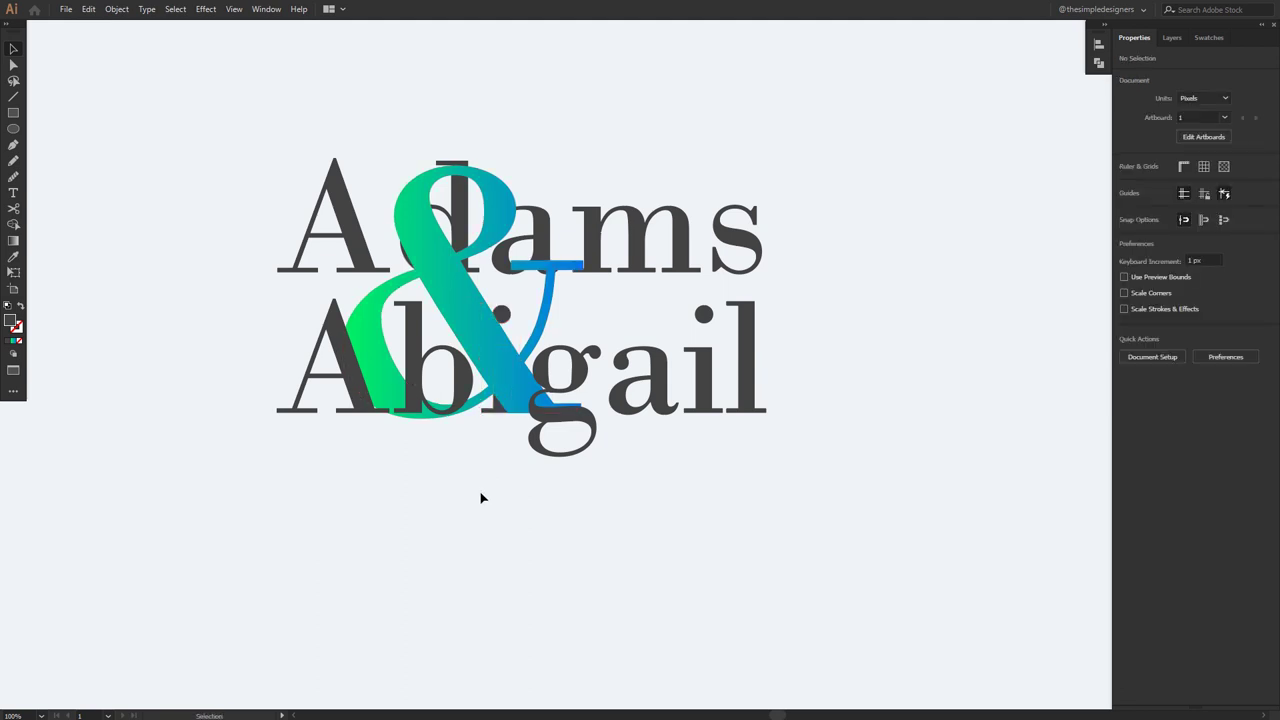
{"action": "left_click", "coordinate": [446, 303]}
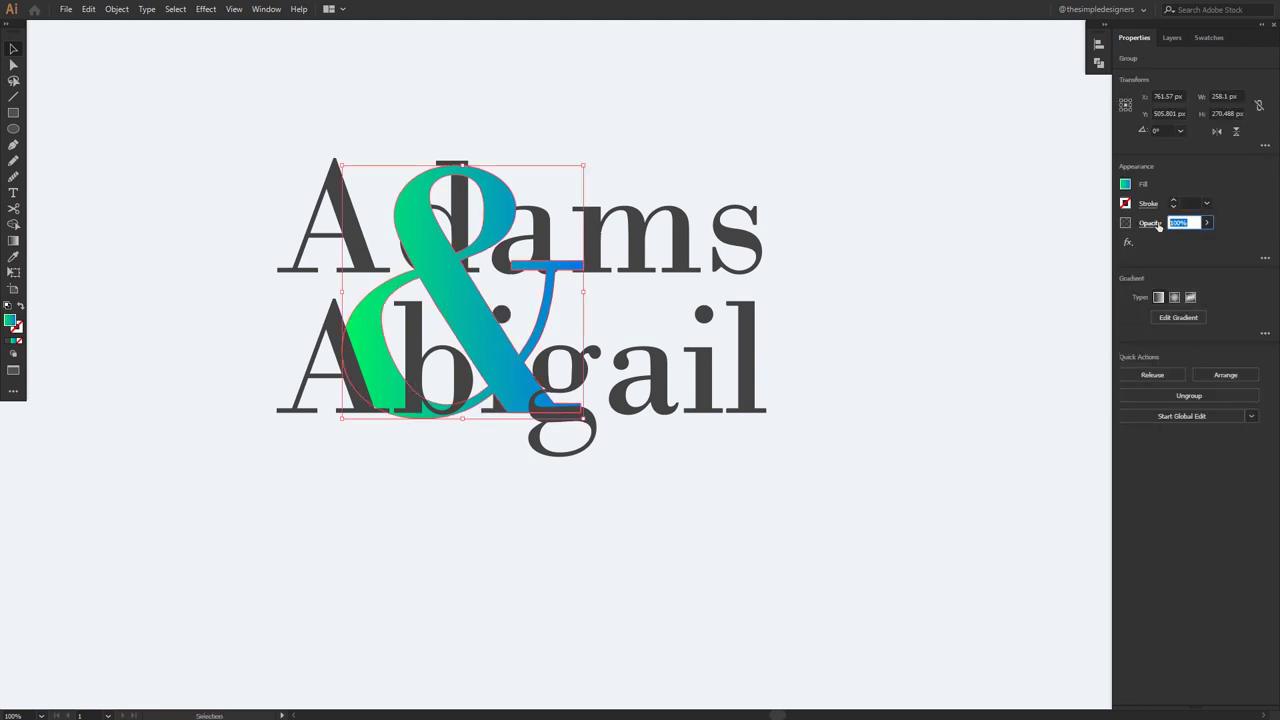
Set the ampersand group's opacity to 70%.
{"action": "type", "text": "0"}
{"action": "key", "text": "Return"}
{"action": "left_click", "coordinate": [594, 506]}
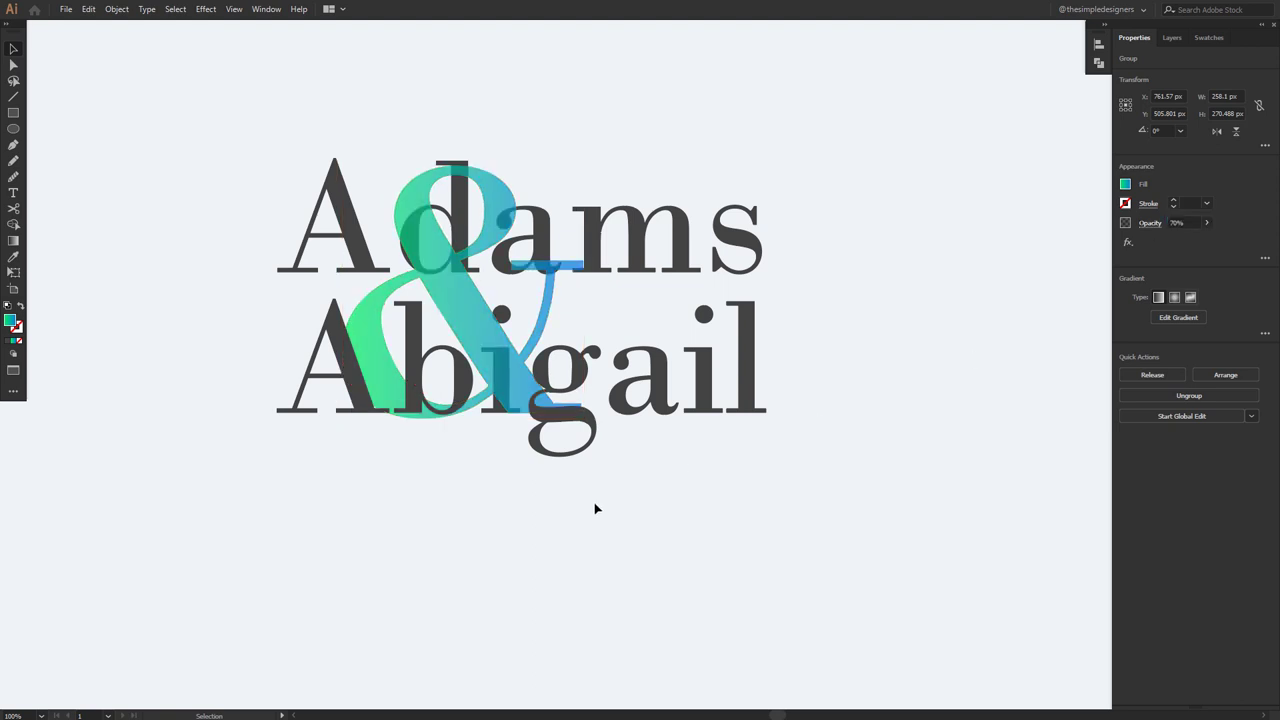
{"action": "left_click", "coordinate": [406, 331]}
{"action": "left_click", "coordinate": [340, 342]}
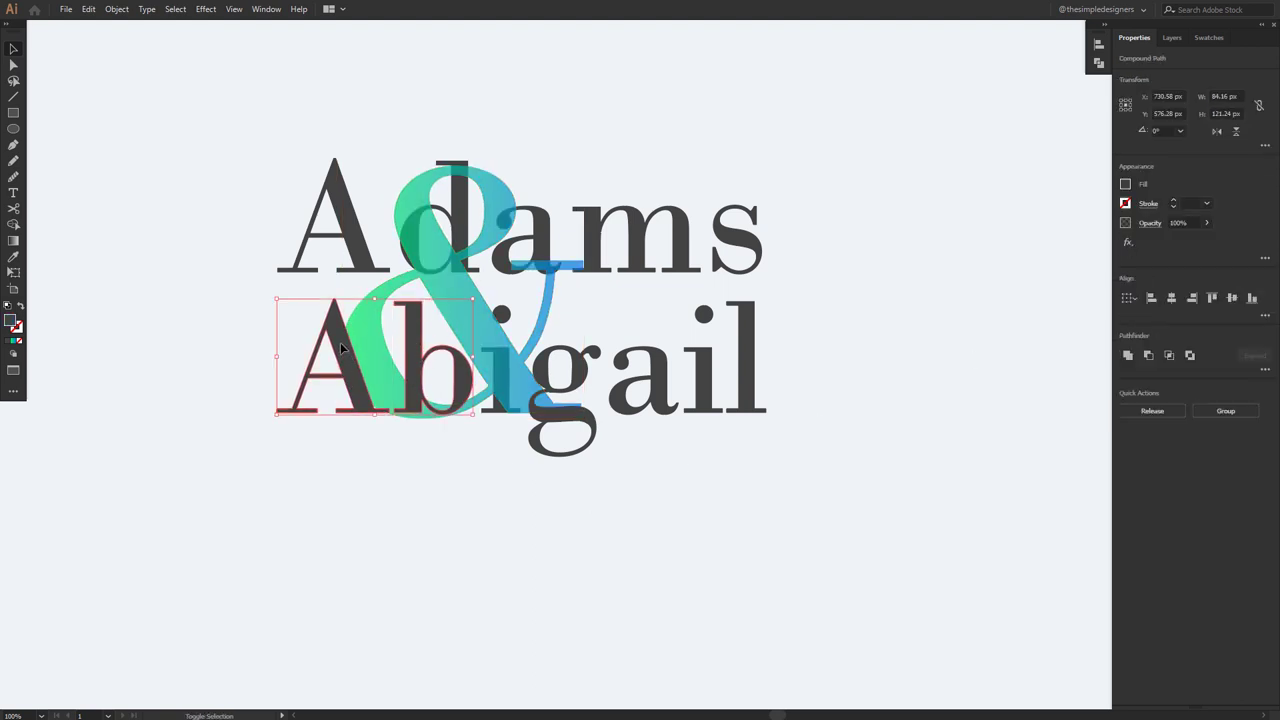
Bring the a of Adams to the front, above the translucent ampersand.
{"action": "key", "text": "ctrl+shift+a"}
{"action": "left_click", "coordinate": [538, 232]}
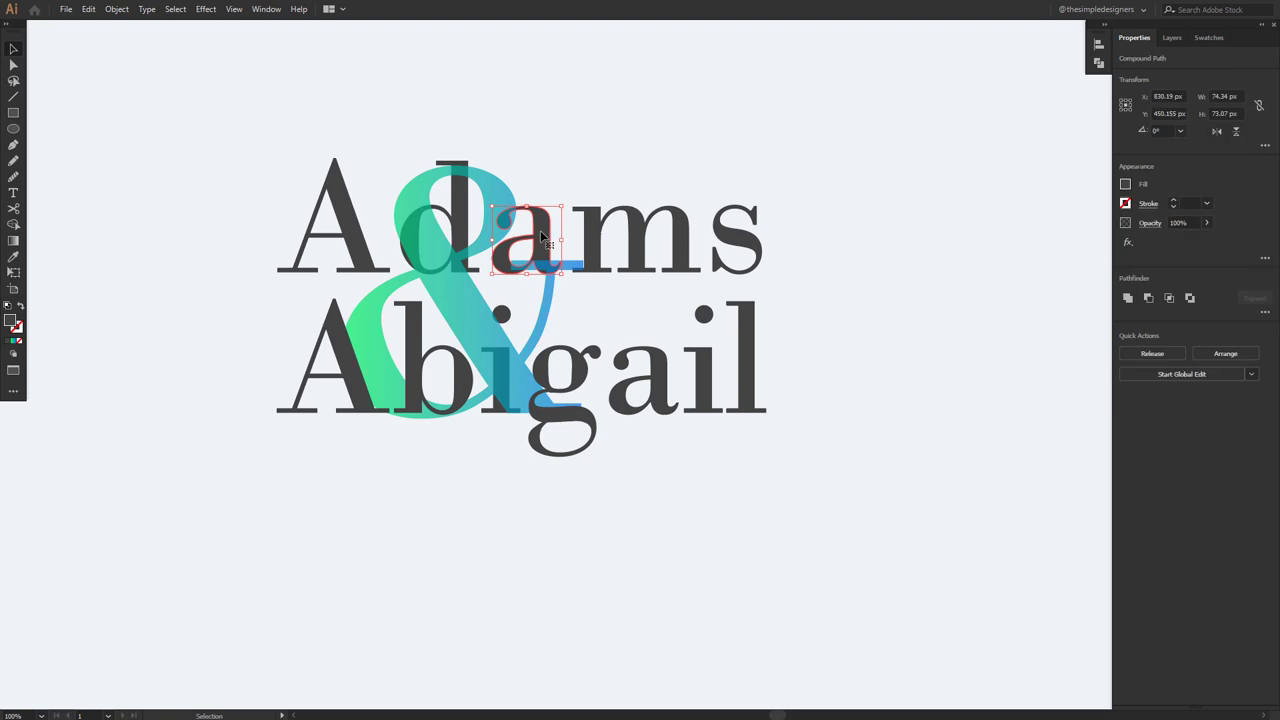
{"action": "right_click", "coordinate": [540, 230]}
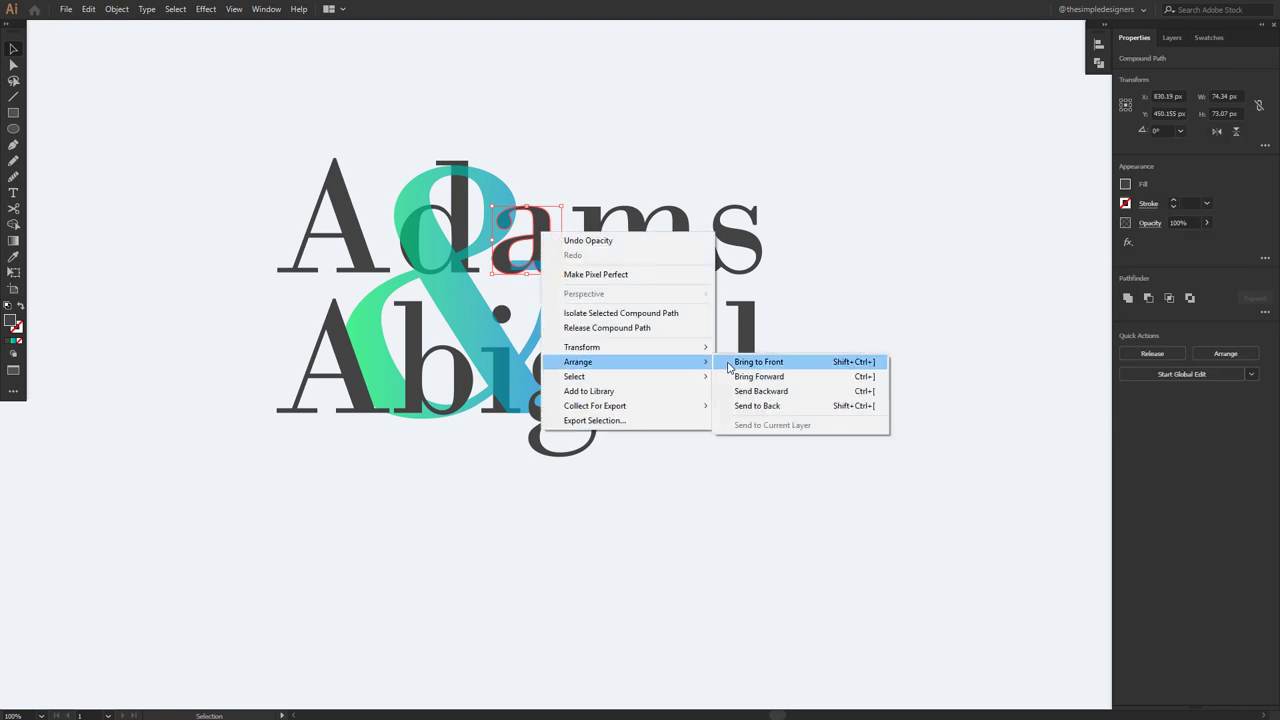
{"action": "left_click", "coordinate": [759, 361]}
{"action": "key", "text": "ctrl+shift+a"}
{"action": "scroll", "coordinate": [565, 300], "scroll_direction": "up", "scroll_amount": 3}
Drag the crossbar's right-end anchors rightward so the blue bar runs beneath the a, m and s.
{"action": "key", "text": "a"}
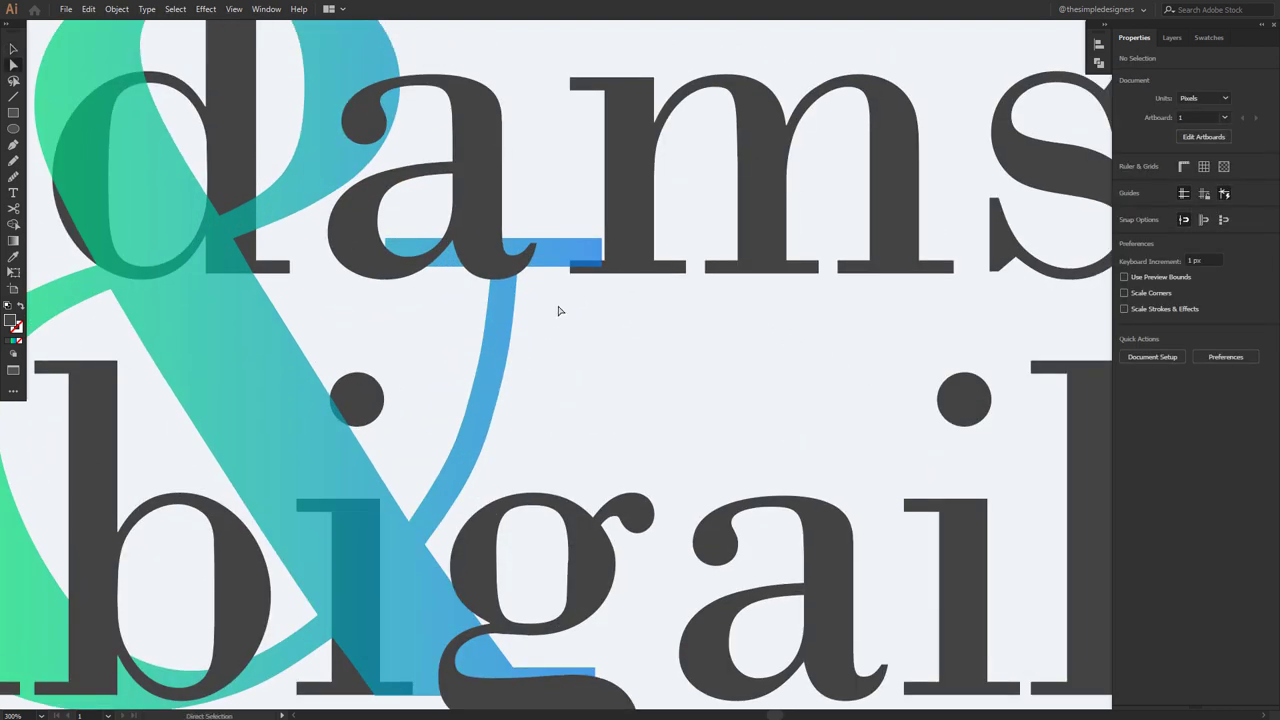
{"action": "left_click", "coordinate": [582, 248]}
{"action": "left_click", "coordinate": [601, 268]}
{"action": "mouse_move", "coordinate": [608, 240]}
{"action": "left_mouse_down"}
{"action": "mouse_move", "coordinate": [563, 270]}
{"action": "mouse_move", "coordinate": [390, 272]}
{"action": "left_mouse_up"}
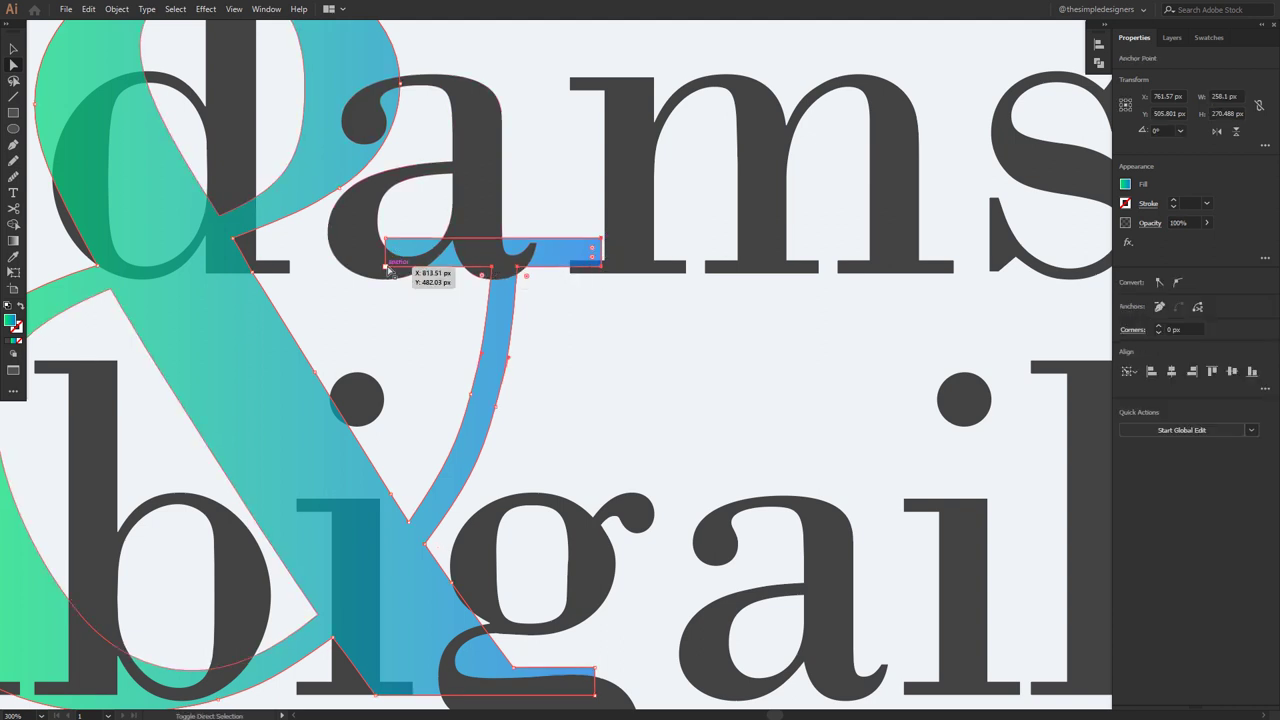
{"action": "left_click_drag", "start_coordinate": [600, 272], "coordinate": [603, 281]}
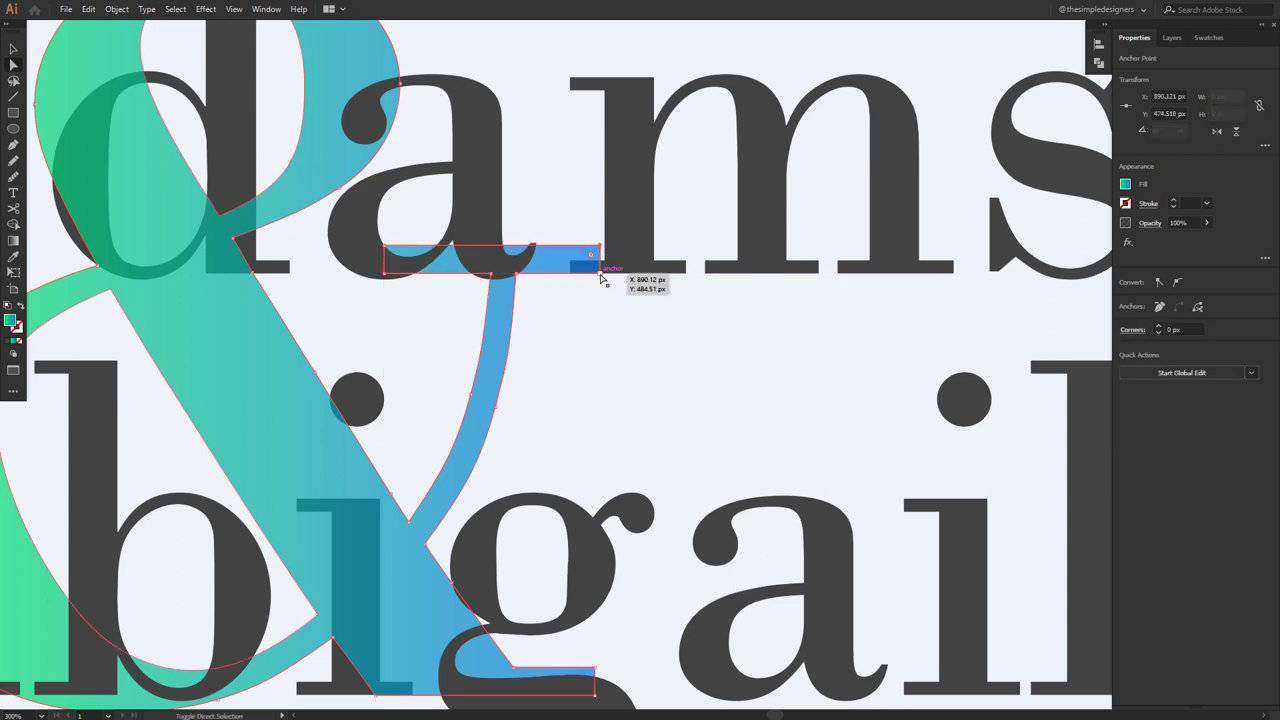
{"action": "left_click_drag", "start_coordinate": [603, 250], "coordinate": [952, 262]}
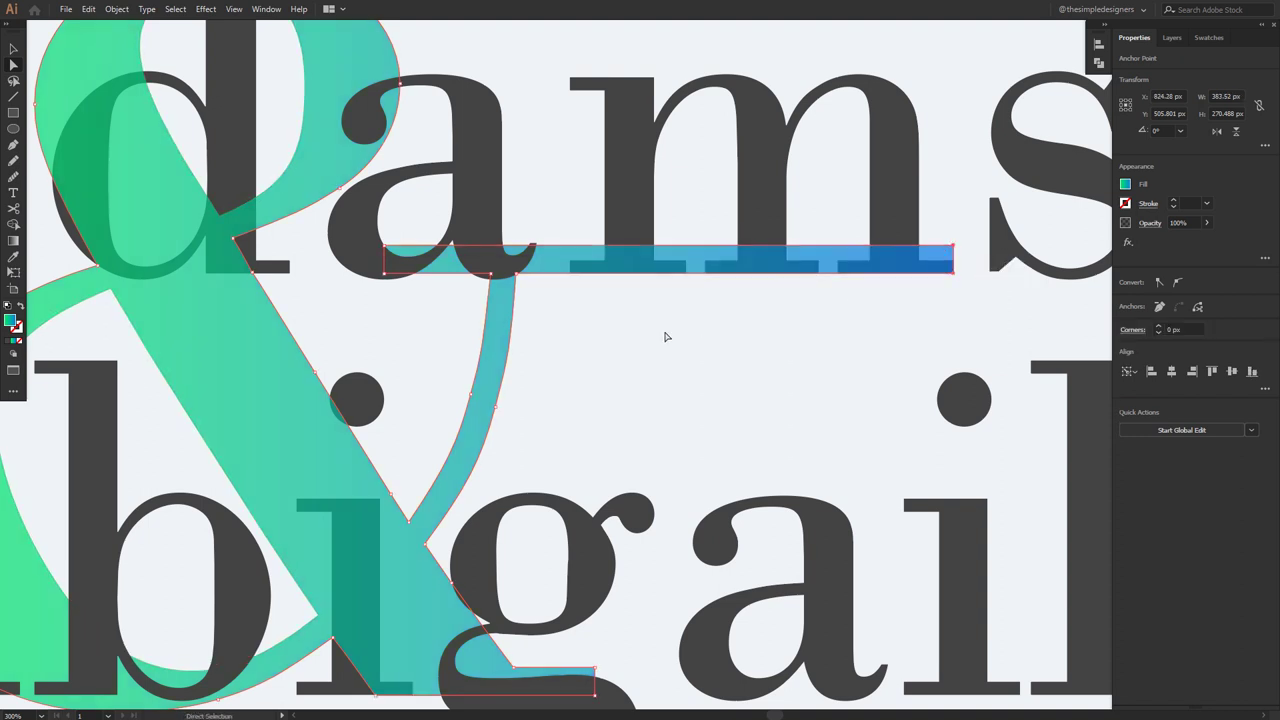
{"action": "left_click", "coordinate": [664, 337]}
{"action": "left_click_drag", "start_coordinate": [762, 363], "coordinate": [680, 357]}
{"action": "left_click", "coordinate": [1173, 38]}
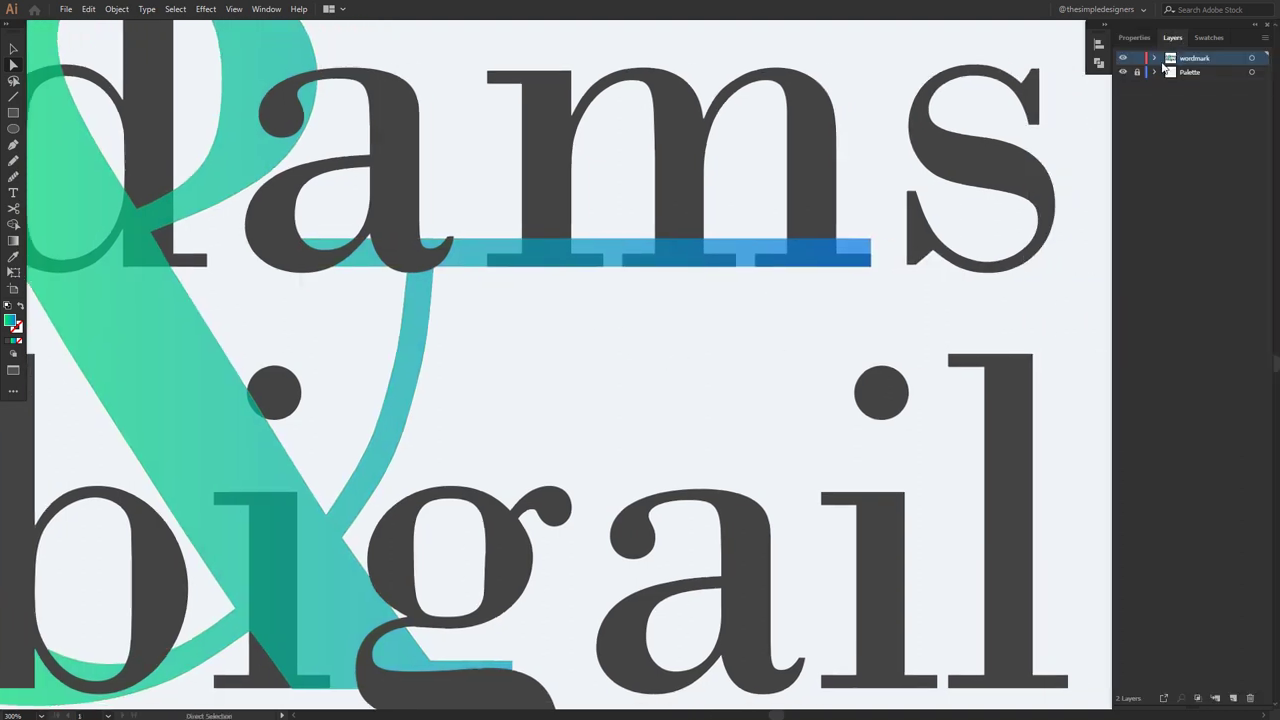
Hide the ampersand group and copy the m's bottom serifs.
{"action": "left_click", "coordinate": [1156, 59]}
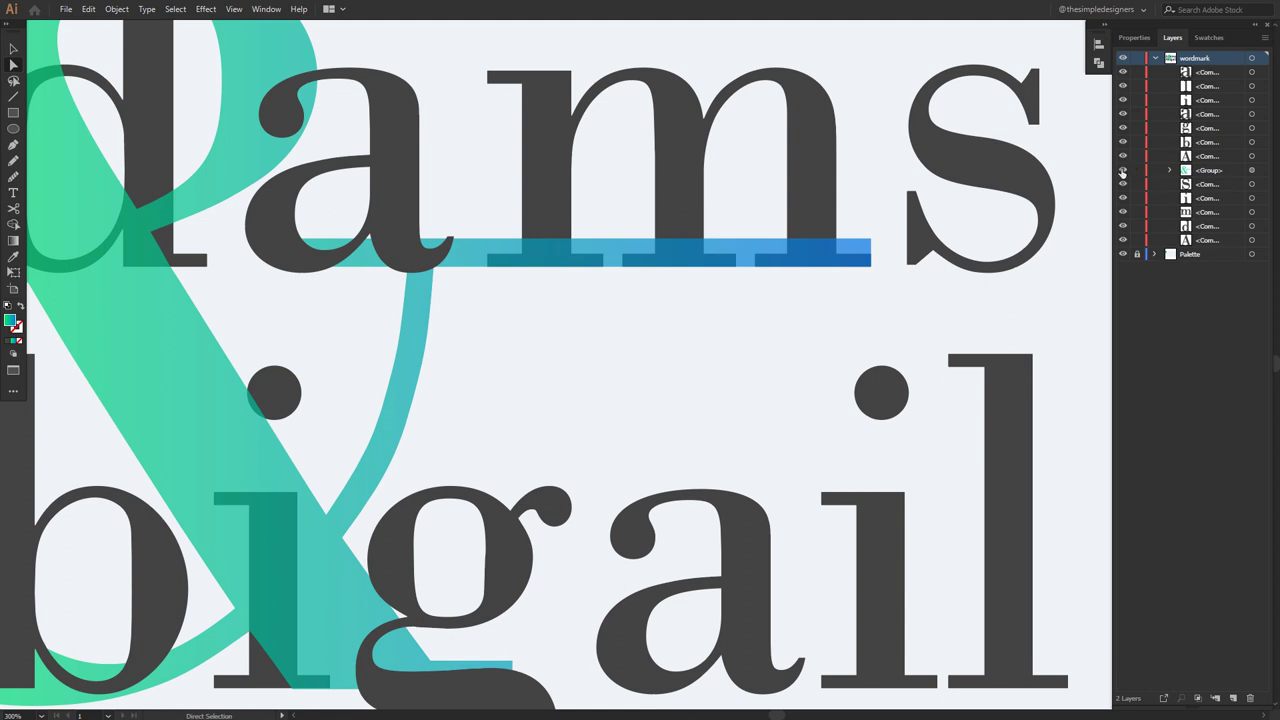
{"action": "left_click", "coordinate": [1122, 170]}
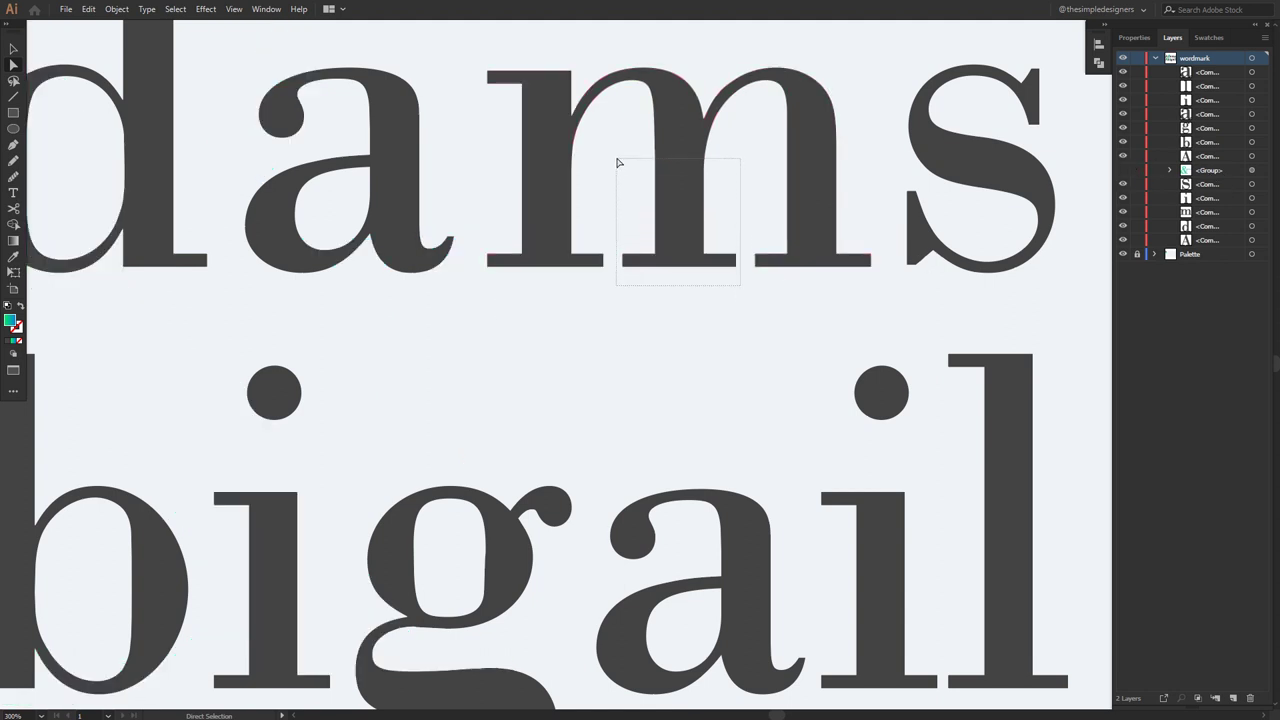
{"action": "left_click_drag", "start_coordinate": [620, 165], "coordinate": [619, 166]}
{"action": "left_click", "coordinate": [88, 9]}
{"action": "left_click", "coordinate": [148, 76]}
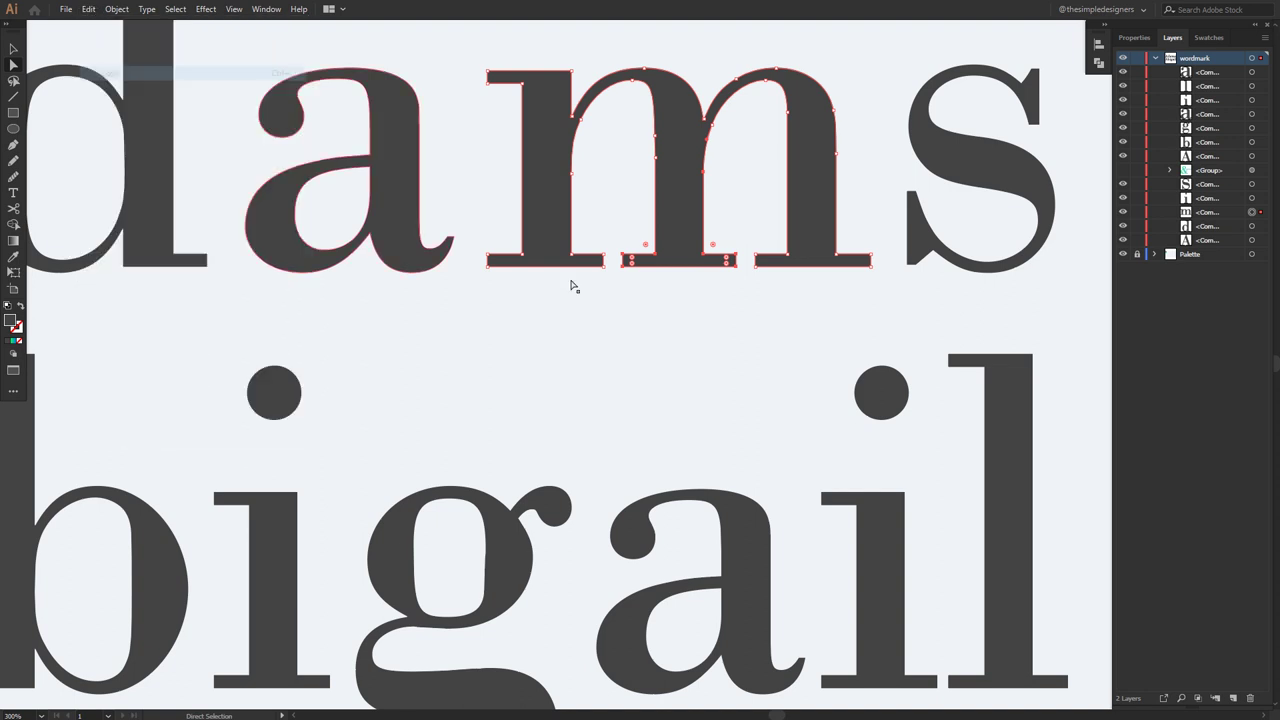
Unhide the ampersand, paste the m piece in front, and lower its top anchors to the bar.
{"action": "left_click", "coordinate": [1185, 173]}
{"action": "left_click", "coordinate": [1122, 171]}
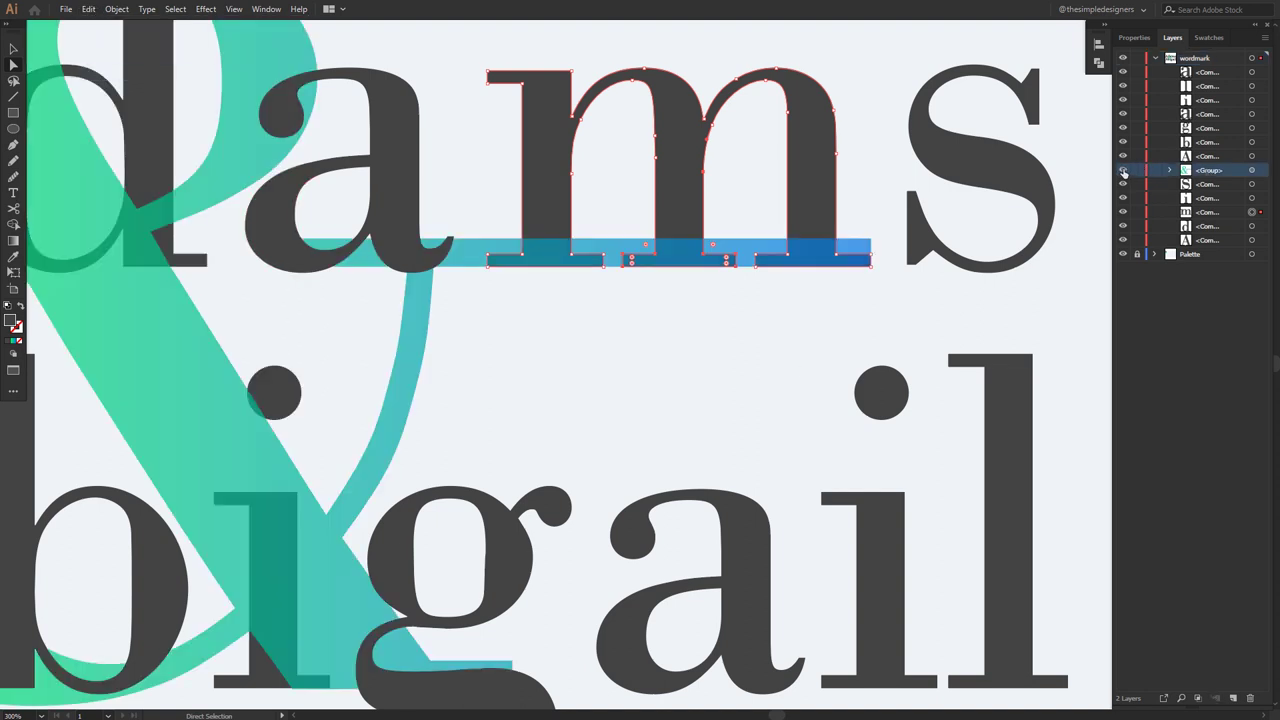
{"action": "left_click", "coordinate": [88, 9]}
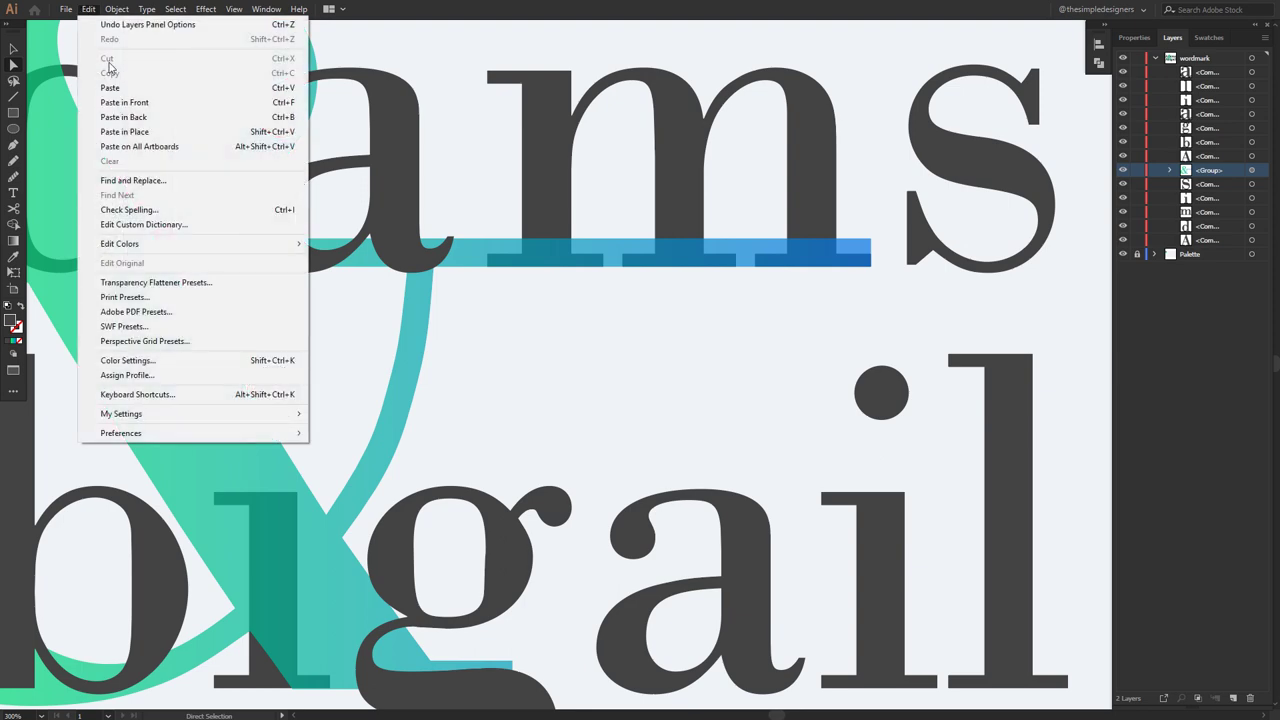
{"action": "left_click", "coordinate": [110, 106]}
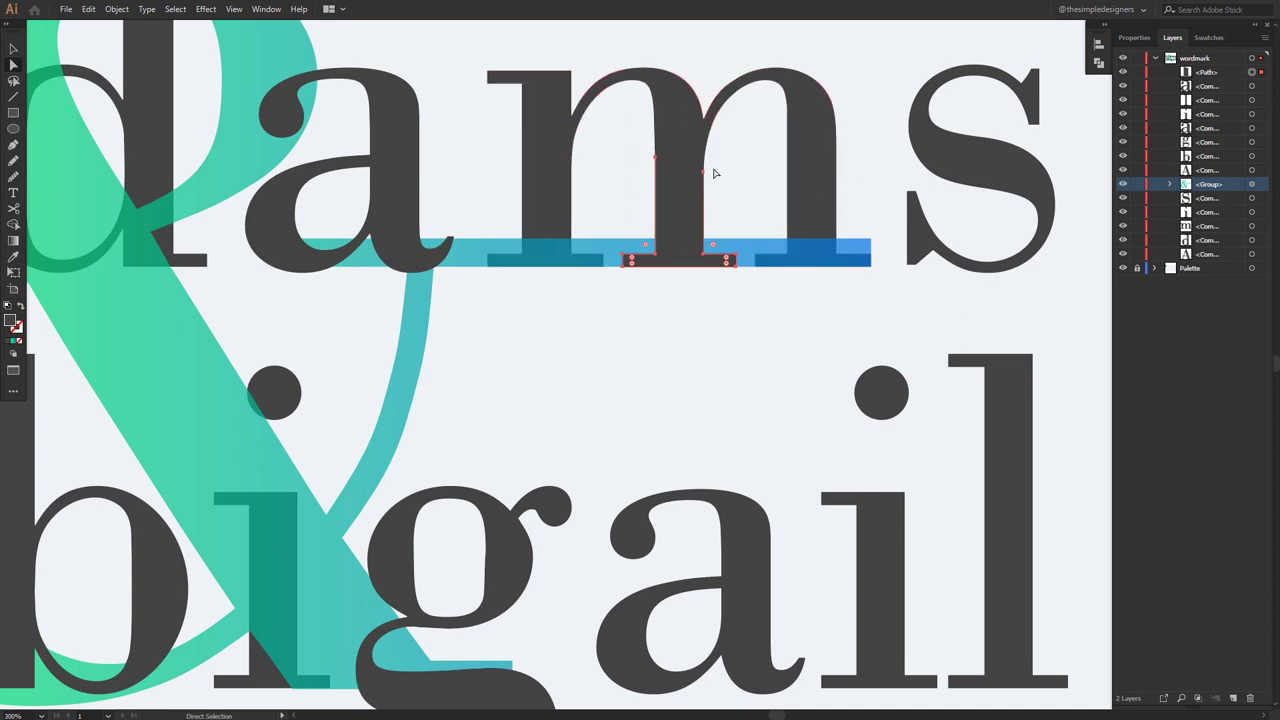
{"action": "left_click", "coordinate": [1134, 37]}
{"action": "left_click", "coordinate": [1179, 309]}
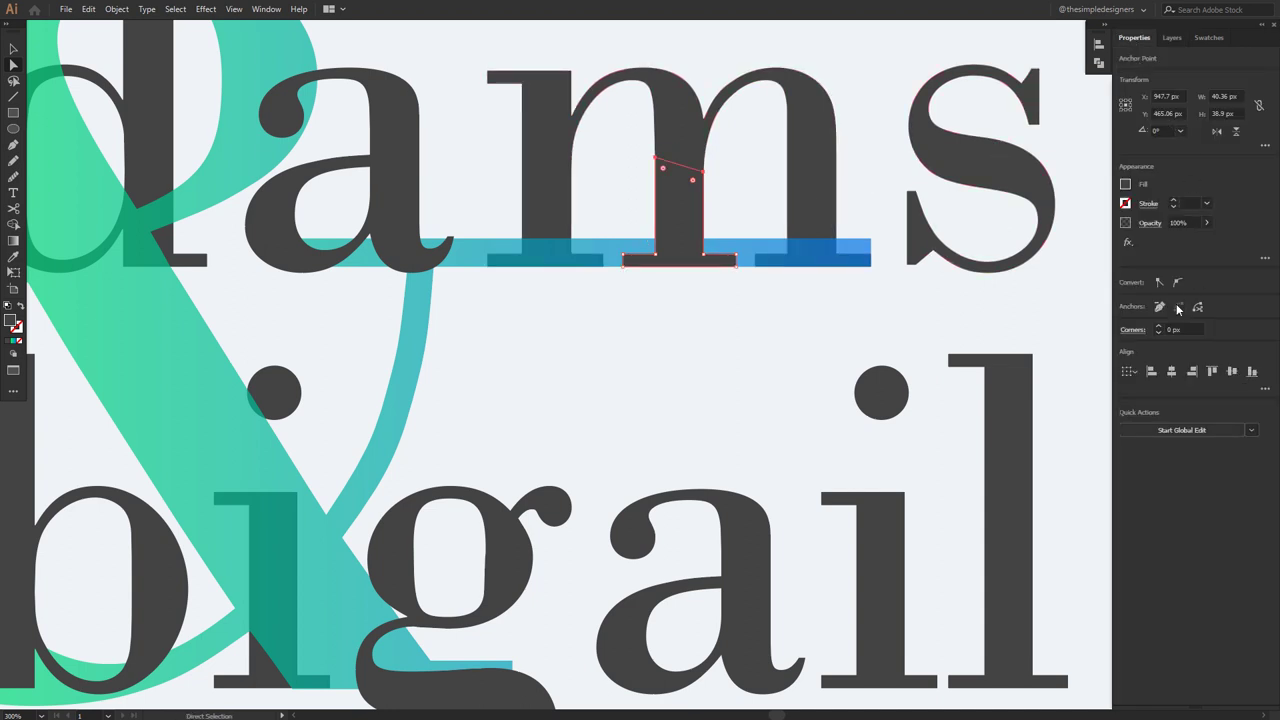
{"action": "left_click_drag", "start_coordinate": [705, 170], "coordinate": [703, 233]}
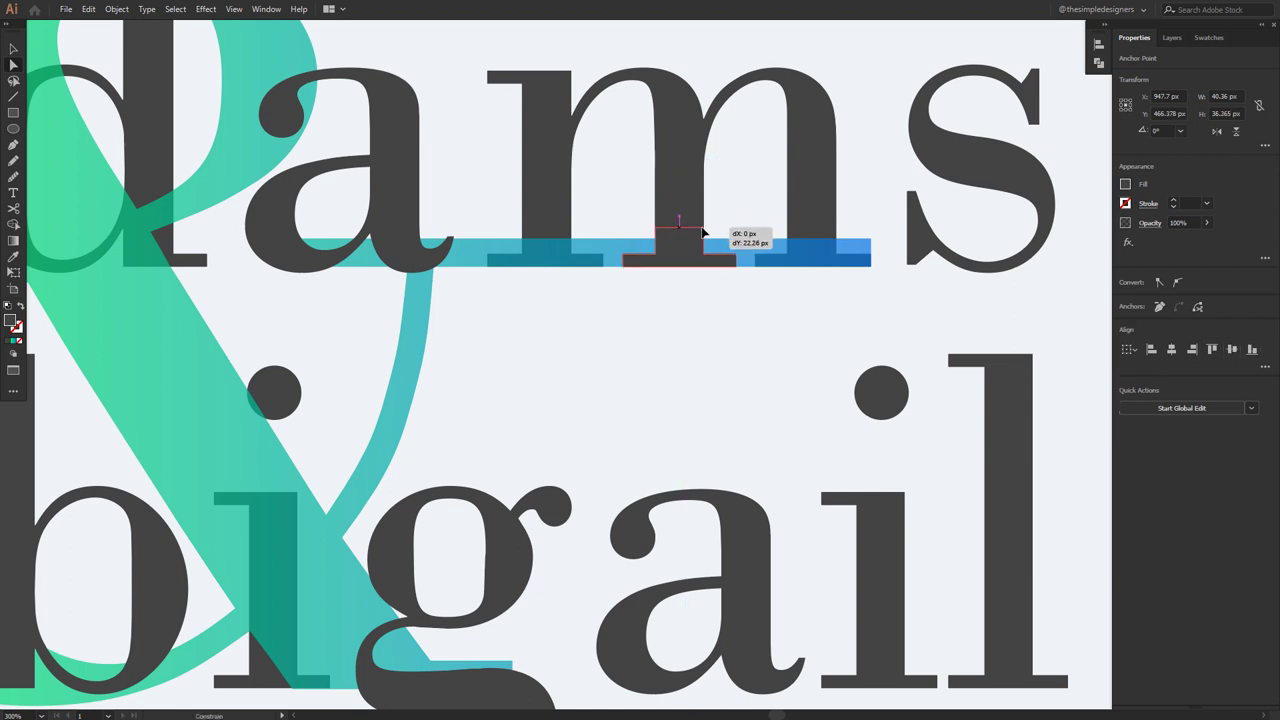
{"action": "left_click", "coordinate": [660, 308]}
{"action": "key", "text": "ctrl+minus"}
{"action": "key", "text": "ctrl+minus"}
{"action": "key", "text": "ctrl+minus"}
{"action": "key", "text": "ctrl+plus"}
{"action": "key", "text": "ctrl+plus"}
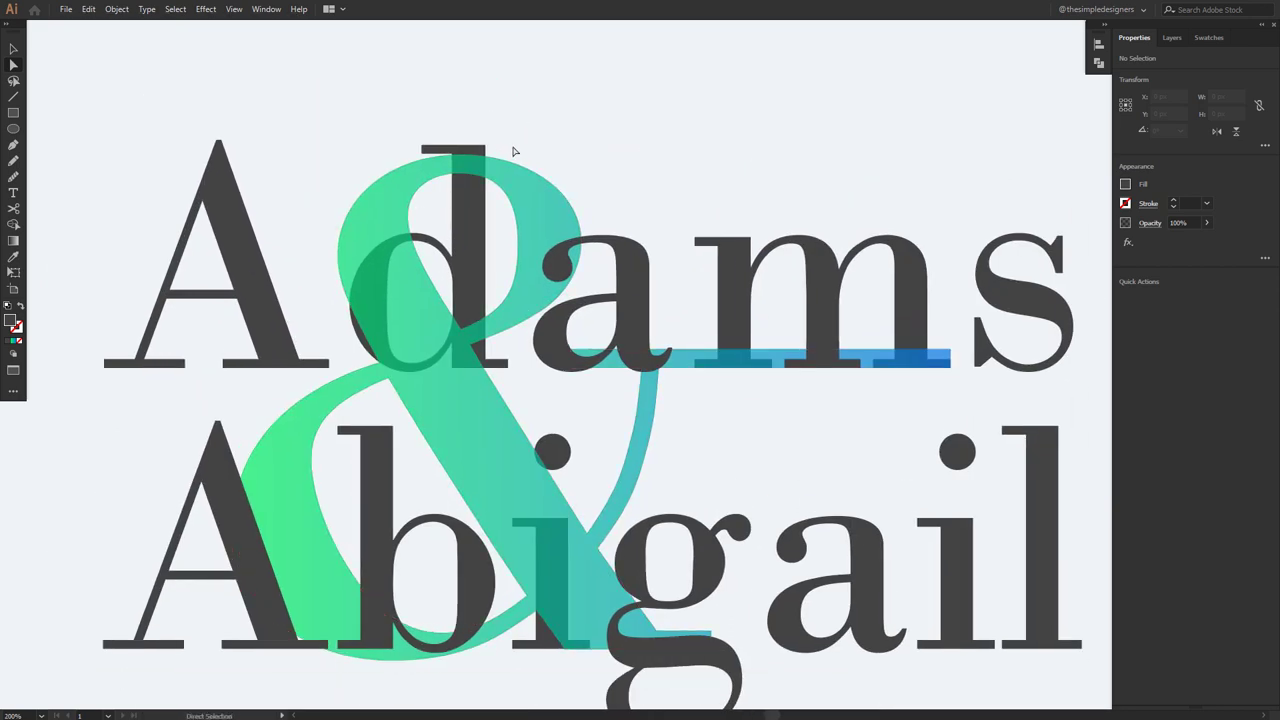
Paste a copy of the d in front and move it above the ampersand group in Layers.
{"action": "key", "text": "ctrl+plus"}
{"action": "key", "text": "F7"}
{"action": "key", "text": "v"}
{"action": "left_click", "coordinate": [470, 215]}
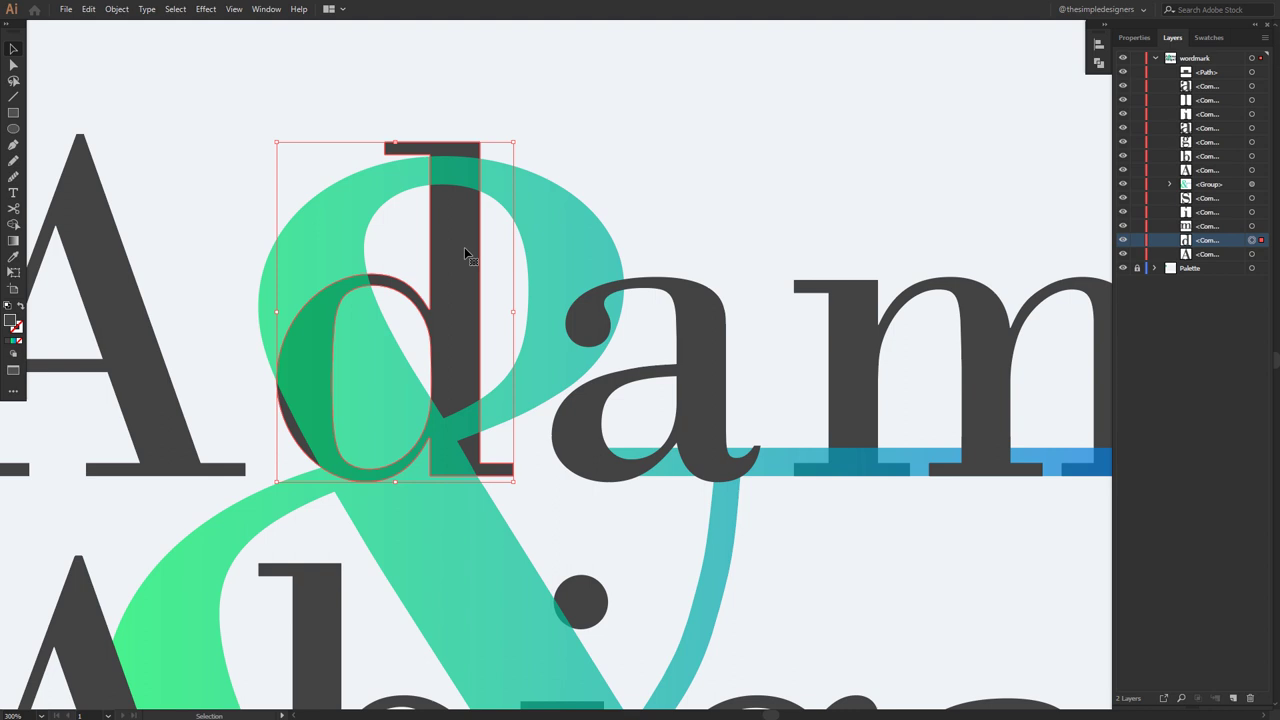
{"action": "key", "text": "ctrl+c"}
{"action": "key", "text": "ctrl+f"}
{"action": "left_click_drag", "start_coordinate": [1203, 242], "coordinate": [1203, 182]}
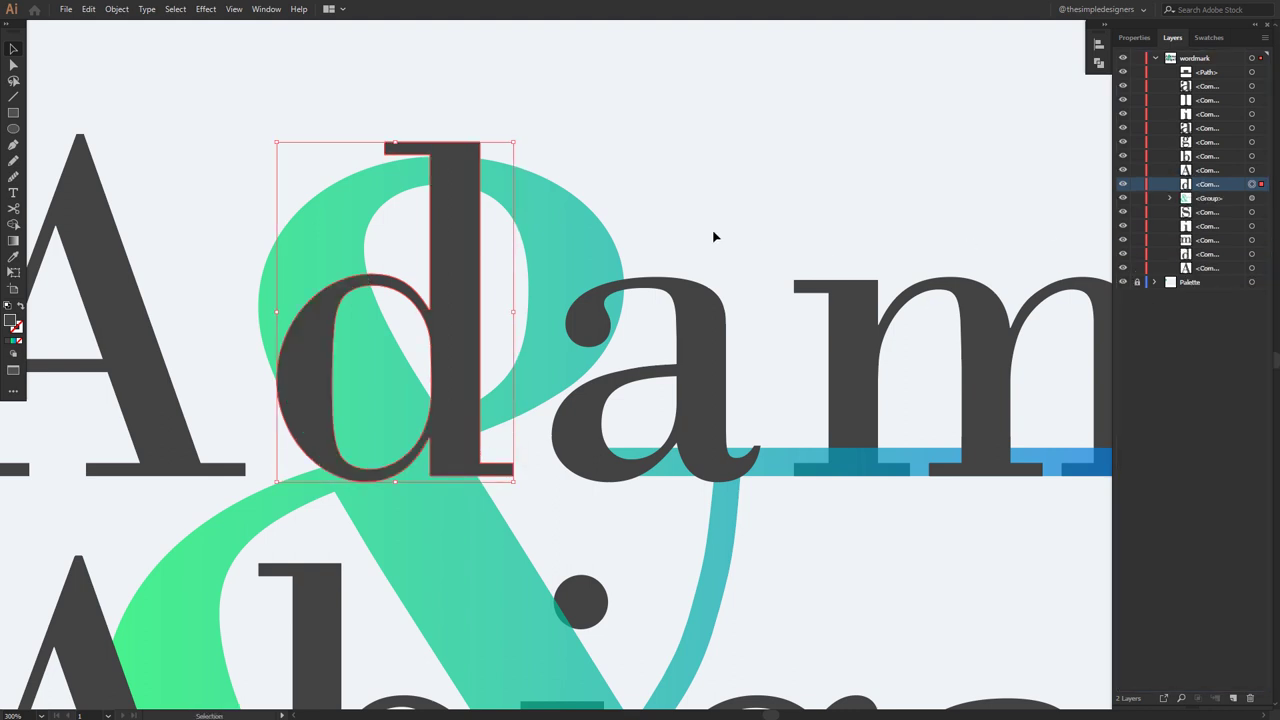
Draw a rectangle over the d copy's lower part and carve it away with Shape Builder.
{"action": "key", "text": "m"}
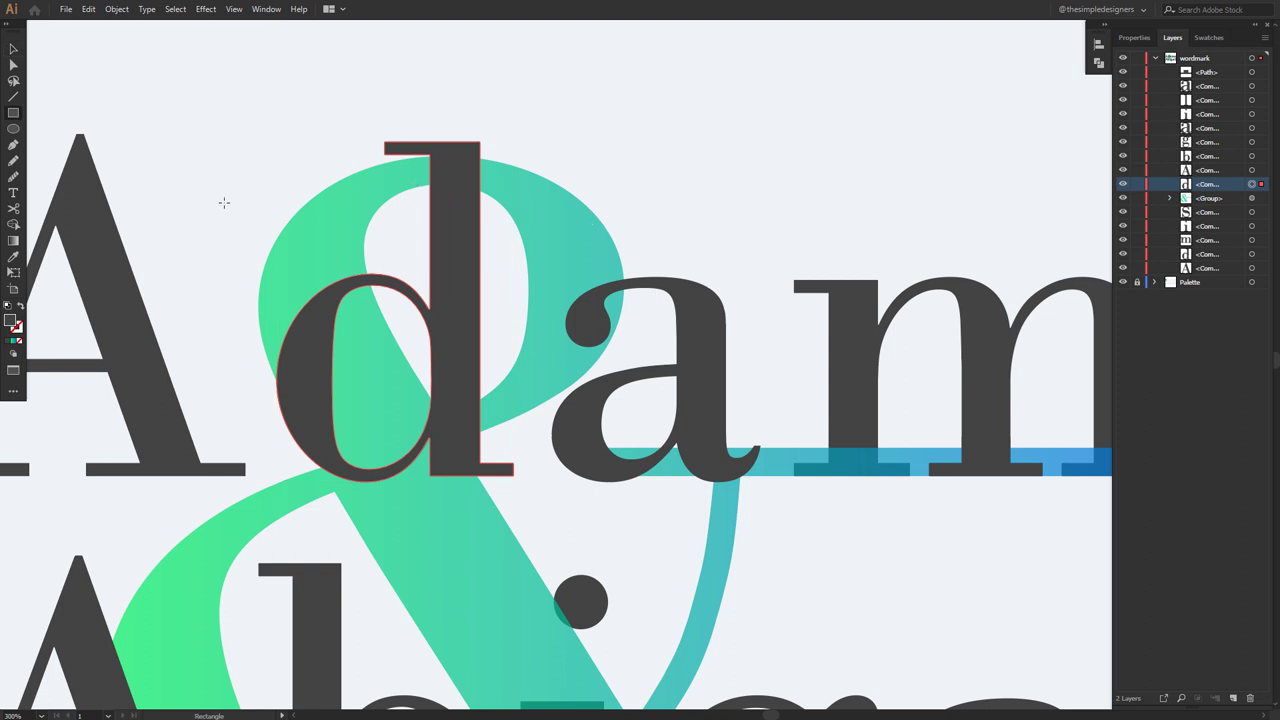
{"action": "left_click_drag", "start_coordinate": [230, 232], "coordinate": [547, 518]}
{"action": "key", "text": "v"}
{"action": "left_click", "coordinate": [446, 190], "text": "shift"}
{"action": "key", "text": "shift+m"}
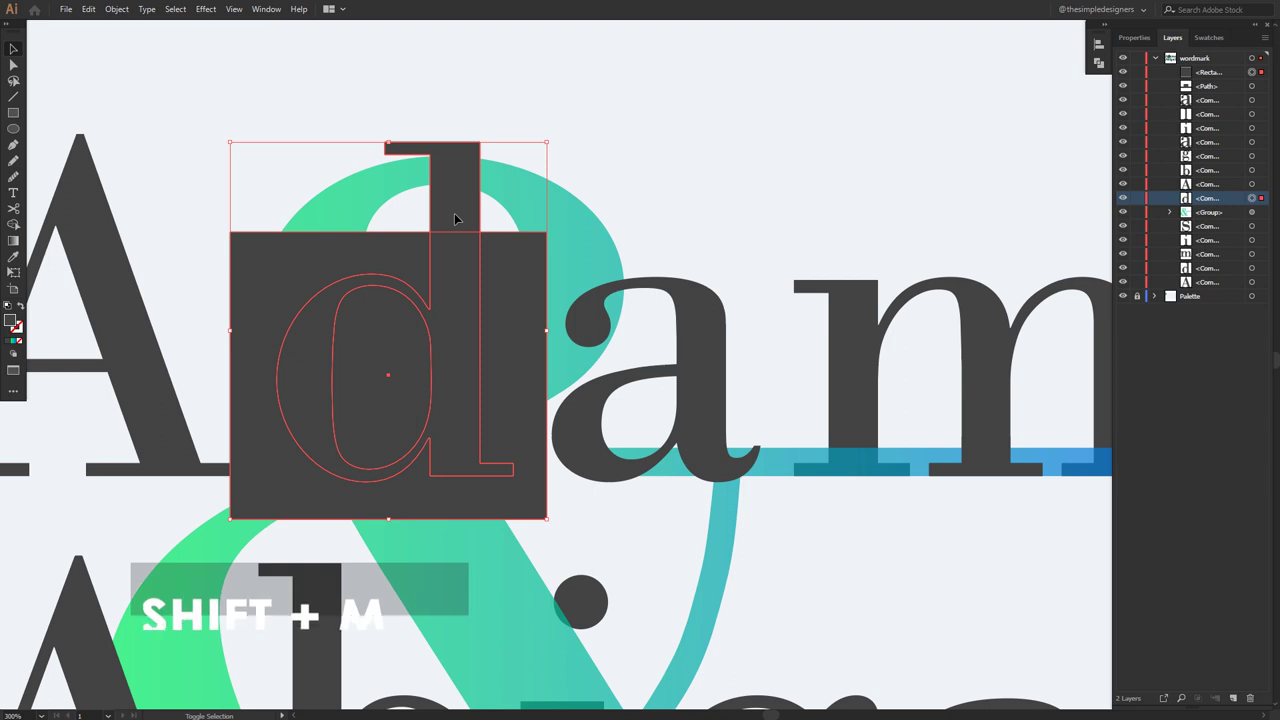
{"action": "left_click", "coordinate": [425, 415], "text": "alt"}
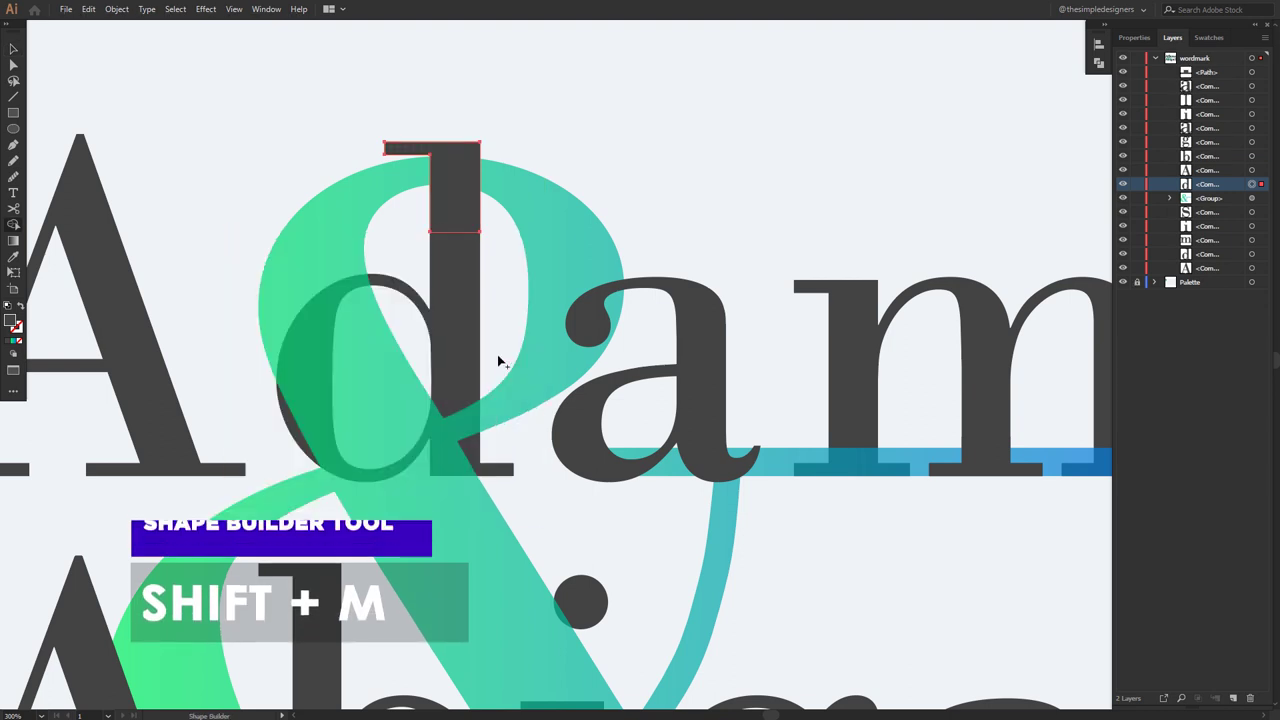
{"action": "key", "text": "v"}
{"action": "left_click", "coordinate": [673, 138]}
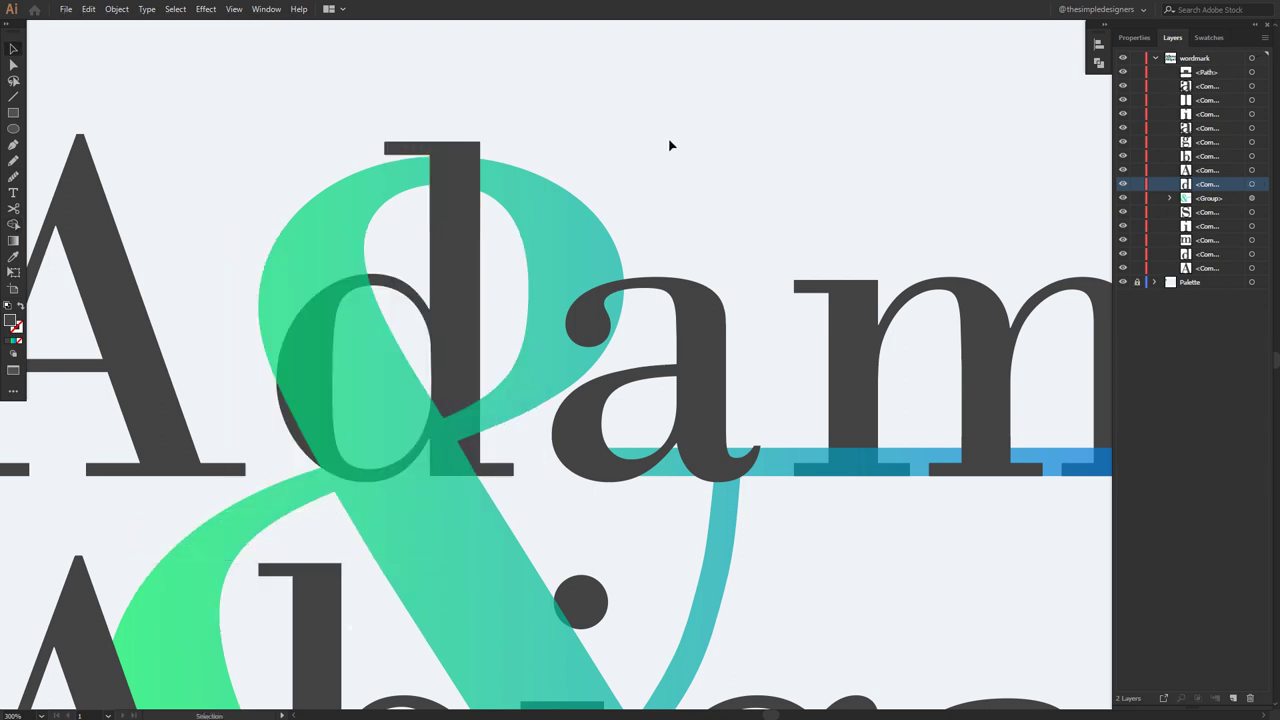
Recentre the view on the wordmark and select all its pieces.
{"action": "scroll", "coordinate": [676, 324], "scroll_direction": "down", "scroll_amount": 2}
{"action": "scroll", "coordinate": [572, 394], "scroll_direction": "down", "scroll_amount": 1}
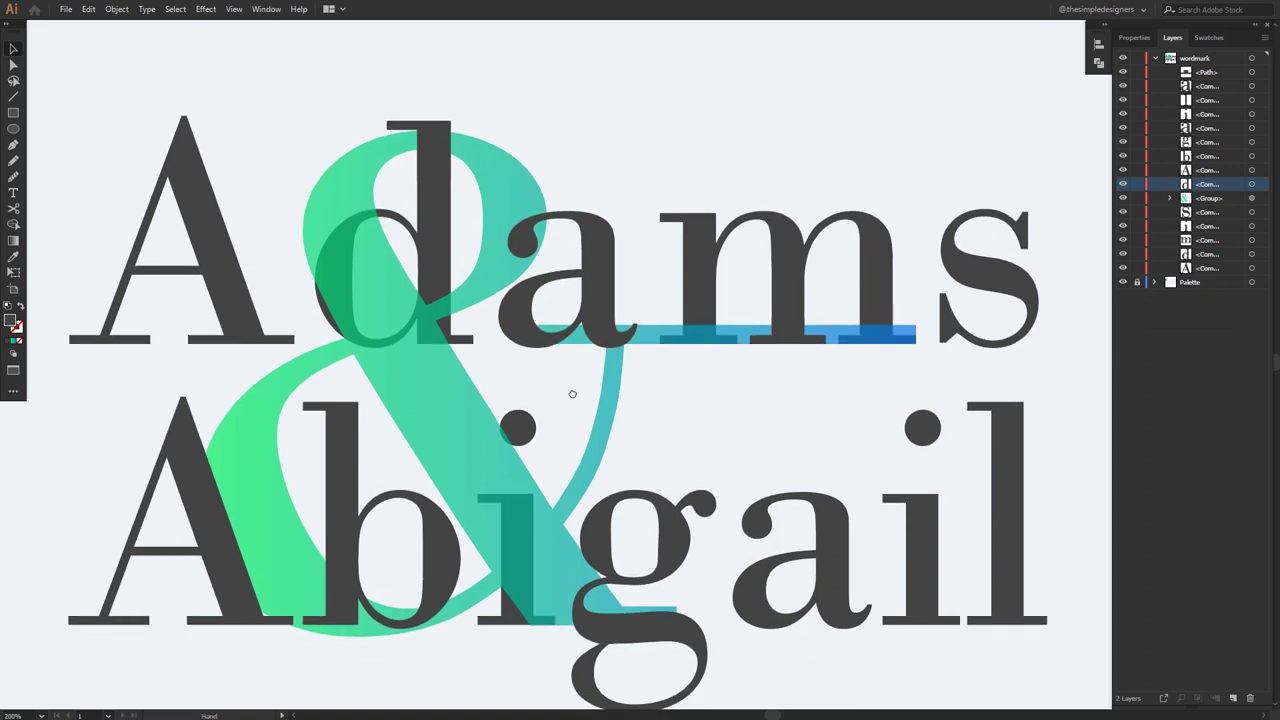
{"action": "left_click_drag", "start_coordinate": [579, 412], "coordinate": [549, 386]}
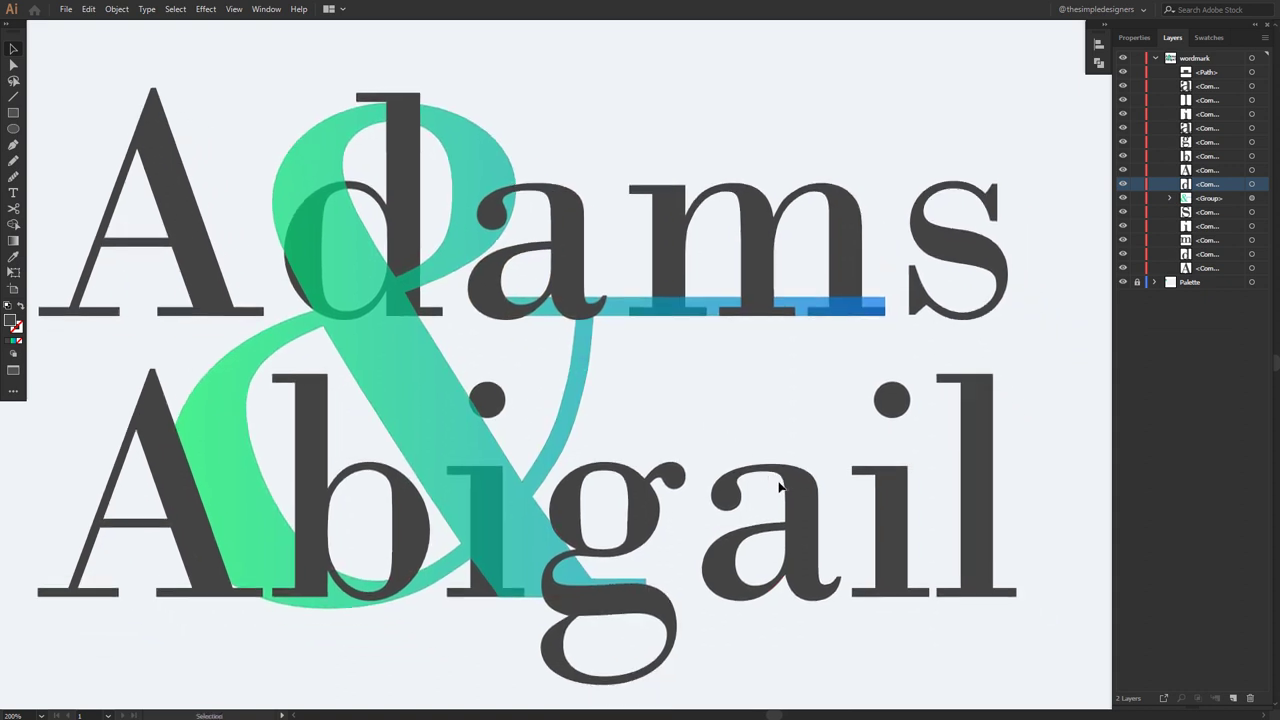
{"action": "scroll", "coordinate": [743, 510], "scroll_direction": "down", "scroll_amount": 3}
{"action": "scroll", "coordinate": [726, 494], "scroll_direction": "down", "scroll_amount": 2}
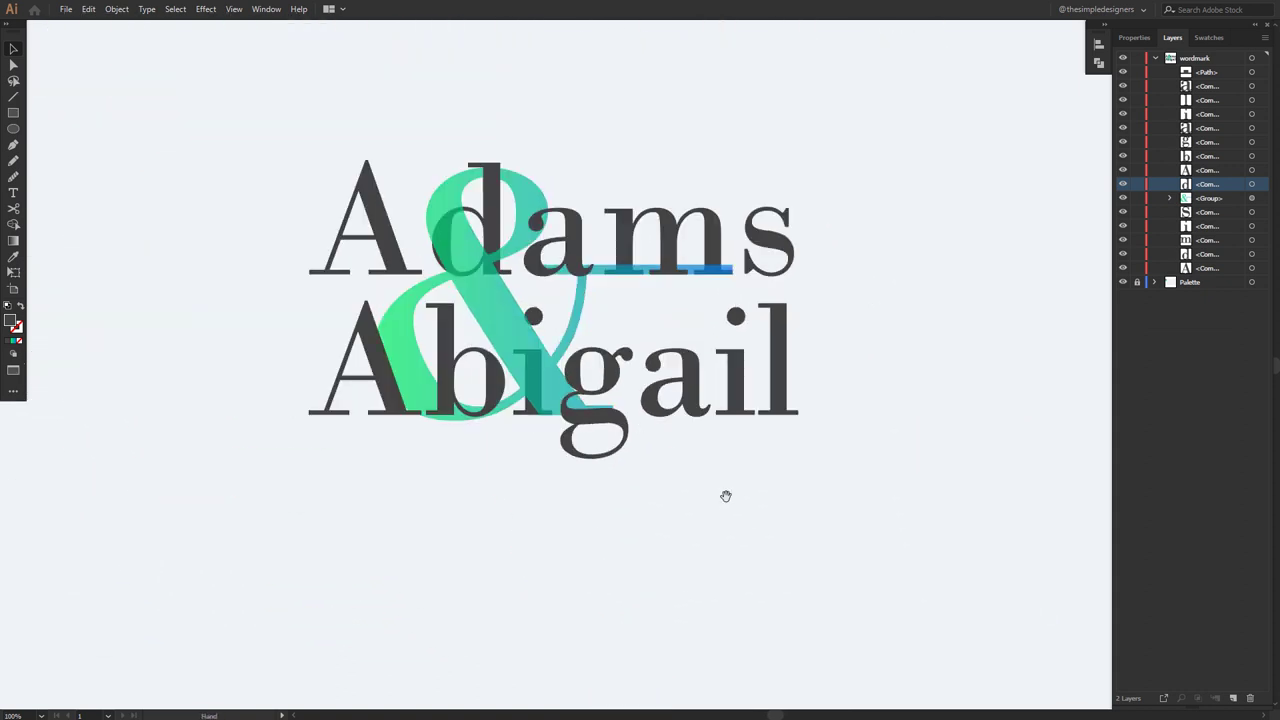
{"action": "left_click_drag", "start_coordinate": [726, 494], "coordinate": [663, 443]}
{"action": "scroll", "coordinate": [663, 443], "scroll_direction": "down", "scroll_amount": 1}
{"action": "mouse_move", "coordinate": [740, 449]}
{"action": "left_mouse_down"}
{"action": "mouse_move", "coordinate": [634, 454]}
{"action": "mouse_move", "coordinate": [683, 447]}
{"action": "left_mouse_up"}
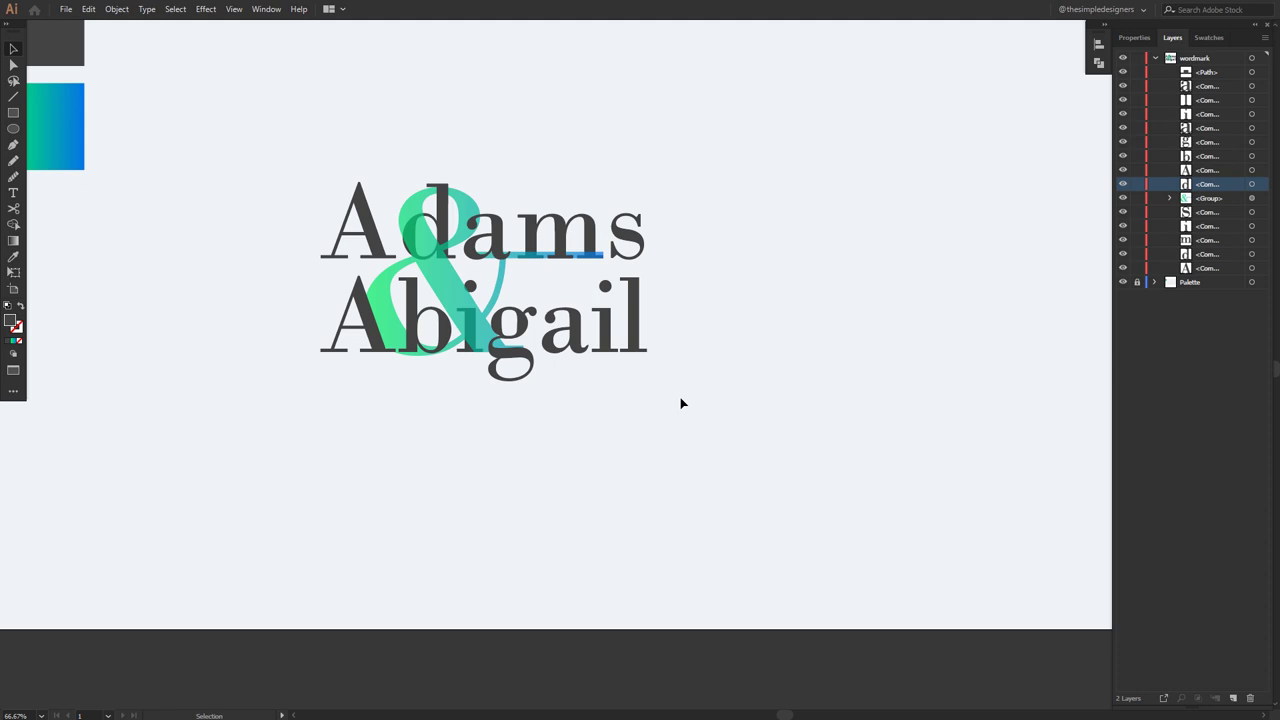
{"action": "left_click_drag", "start_coordinate": [560, 340], "coordinate": [311, 177]}
Group all the wordmark letters and ampersand pieces into one object.
{"action": "right_click", "coordinate": [566, 231]}
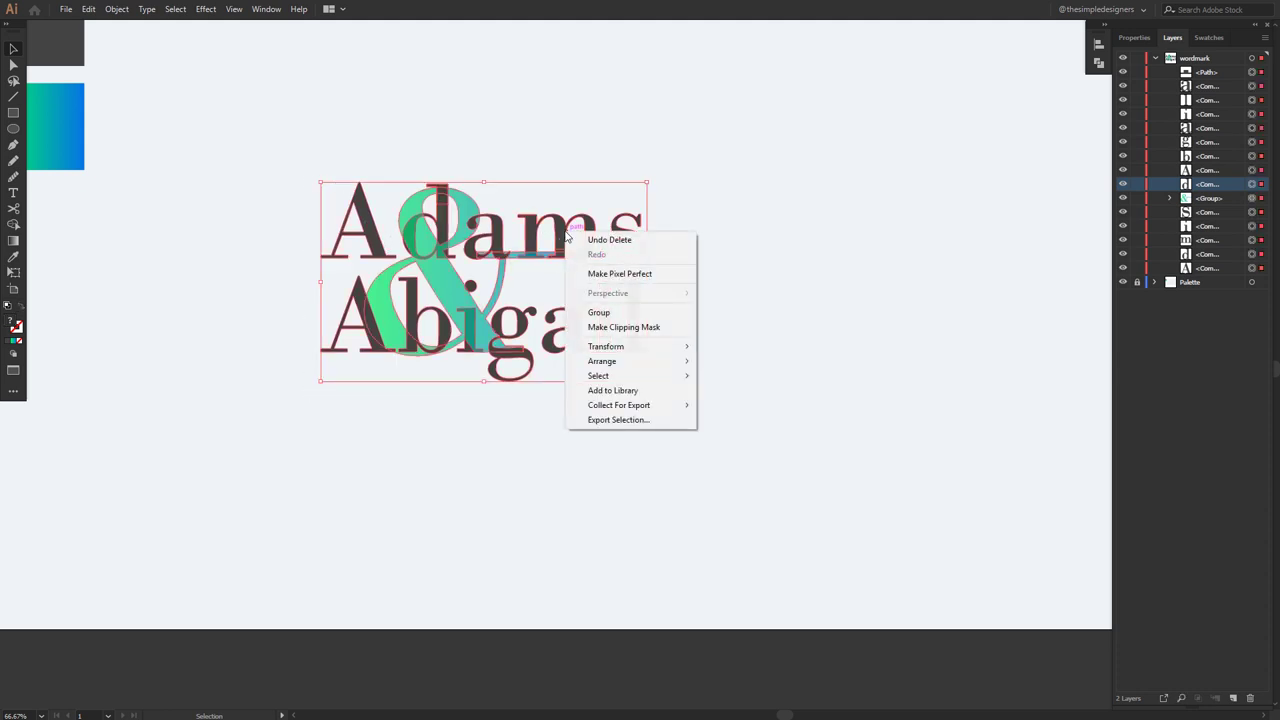
{"action": "left_click", "coordinate": [588, 309]}
{"action": "left_click", "coordinate": [705, 310]}
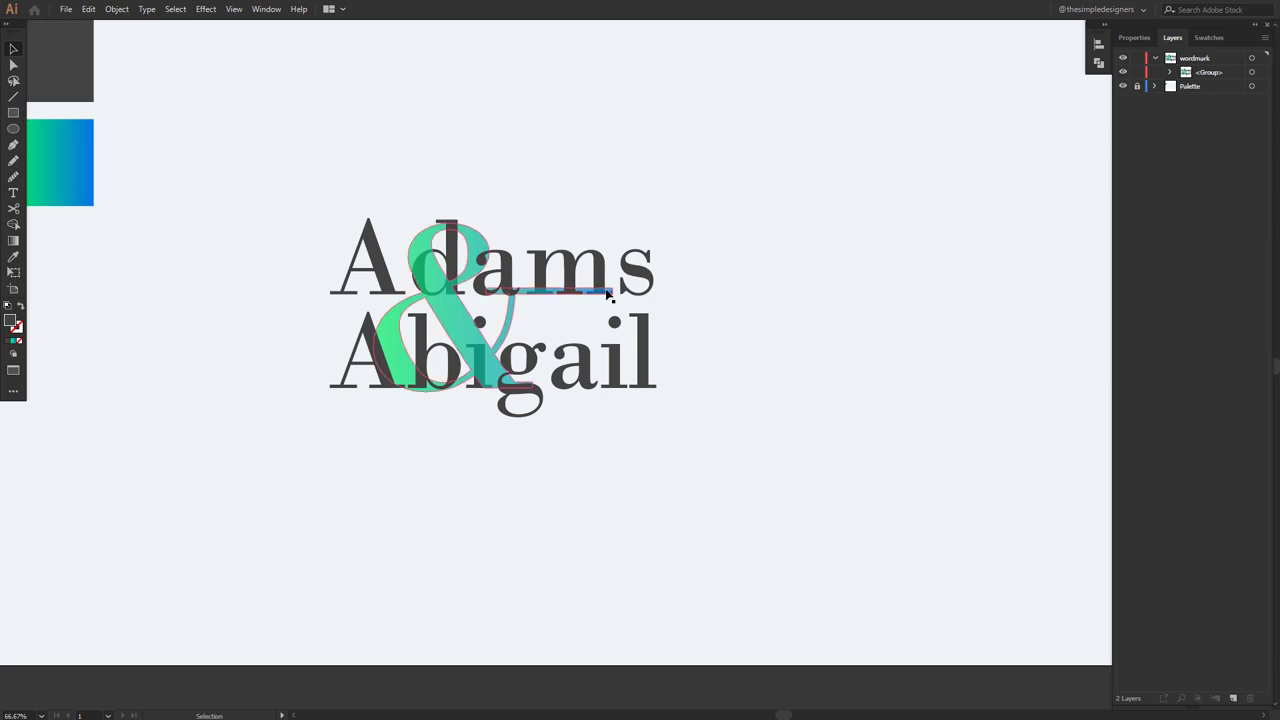
{"action": "key", "text": "m"}
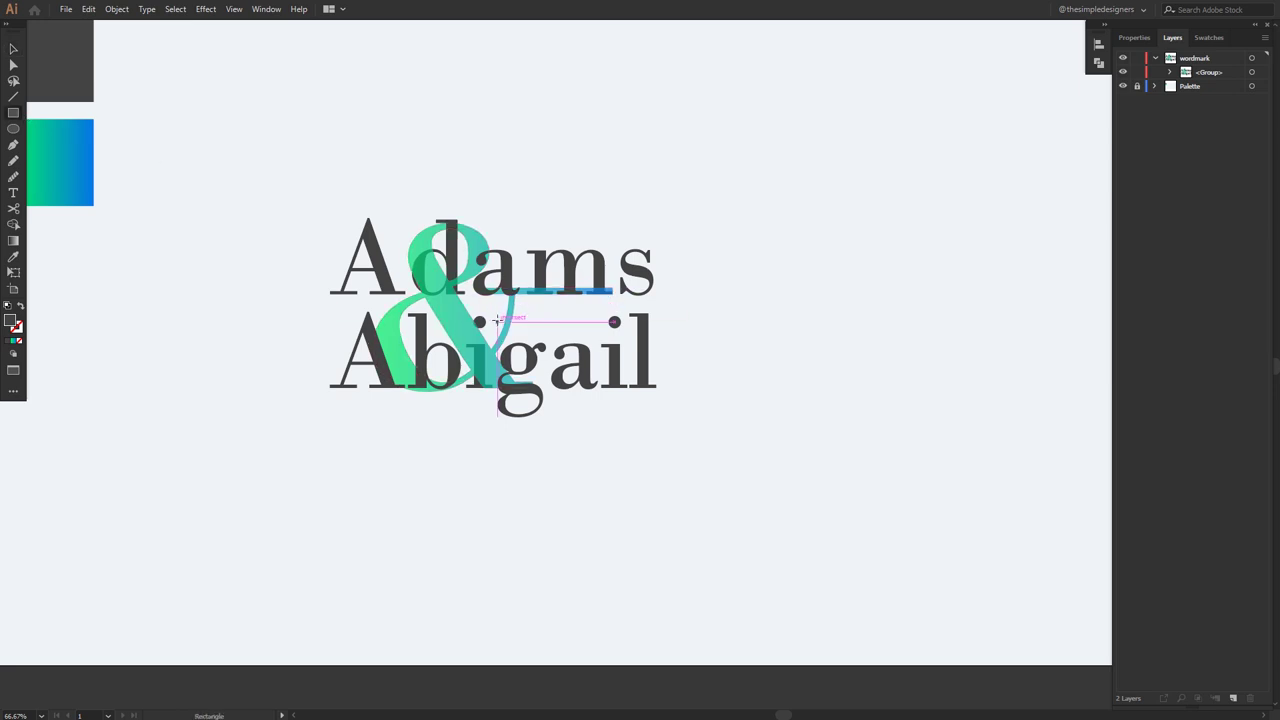
Draw an unfilled outline rectangle around the wordmark and align the two.
{"action": "left_click_drag", "start_coordinate": [497, 320], "coordinate": [295, 120]}
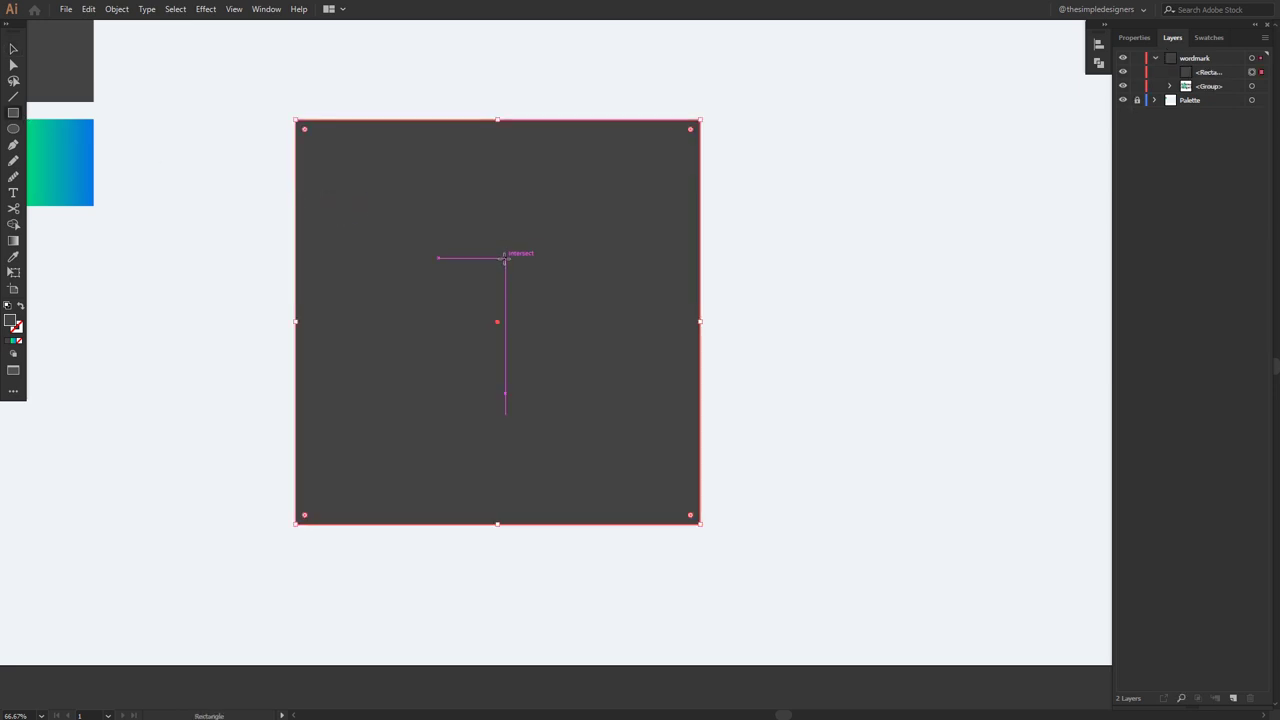
{"action": "key", "text": "slash"}
{"action": "key", "text": "v"}
{"action": "left_click", "coordinate": [797, 384]}
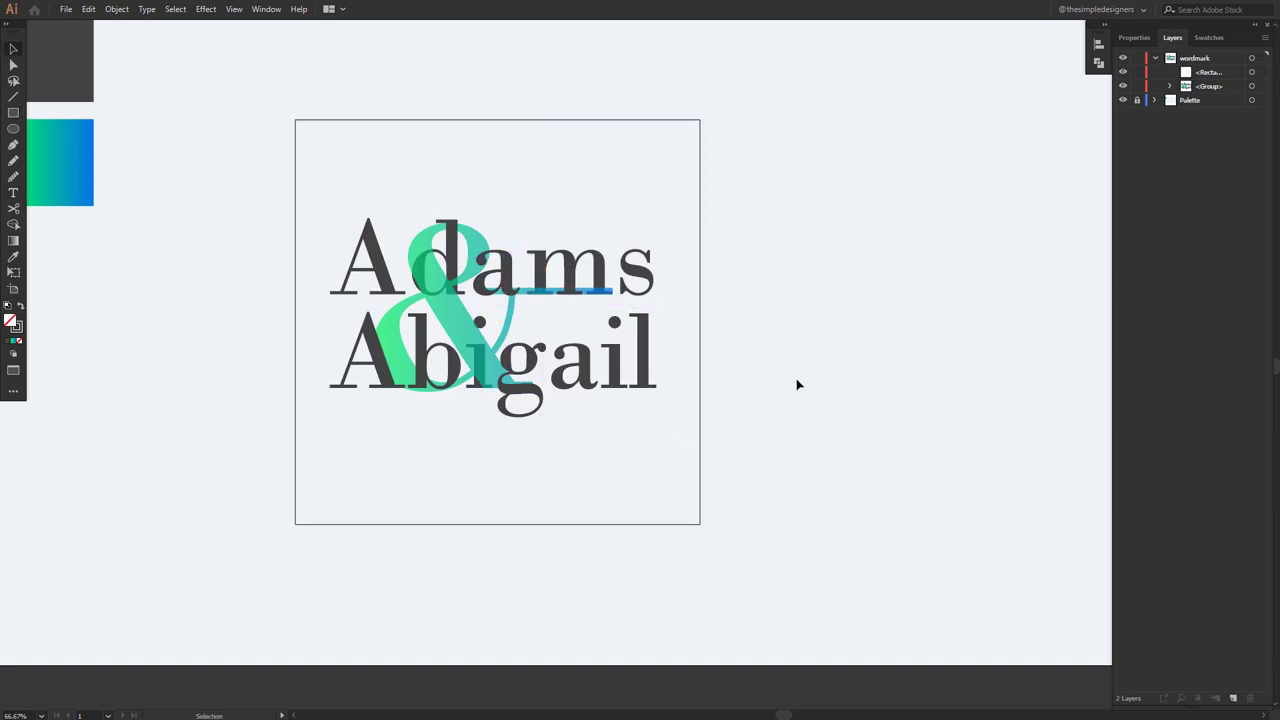
{"action": "left_click_drag", "start_coordinate": [808, 408], "coordinate": [244, 192]}
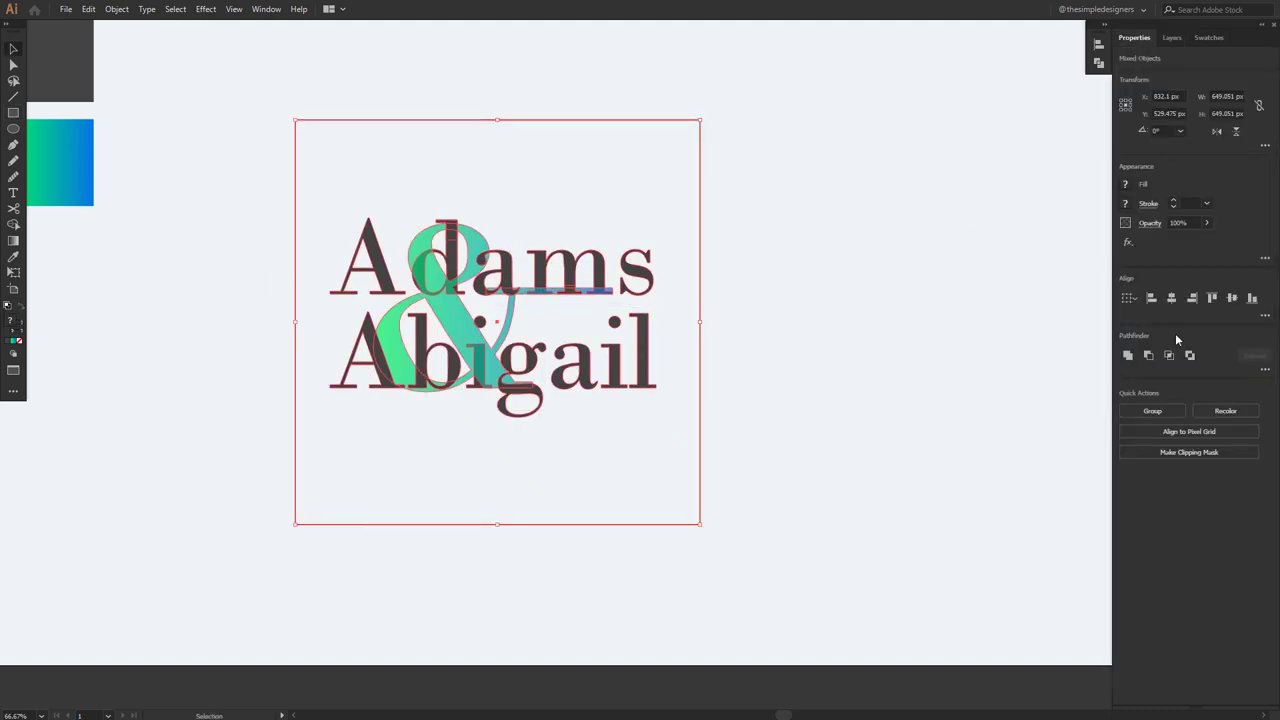
{"action": "left_click", "coordinate": [1170, 299]}
{"action": "left_click", "coordinate": [1231, 298]}
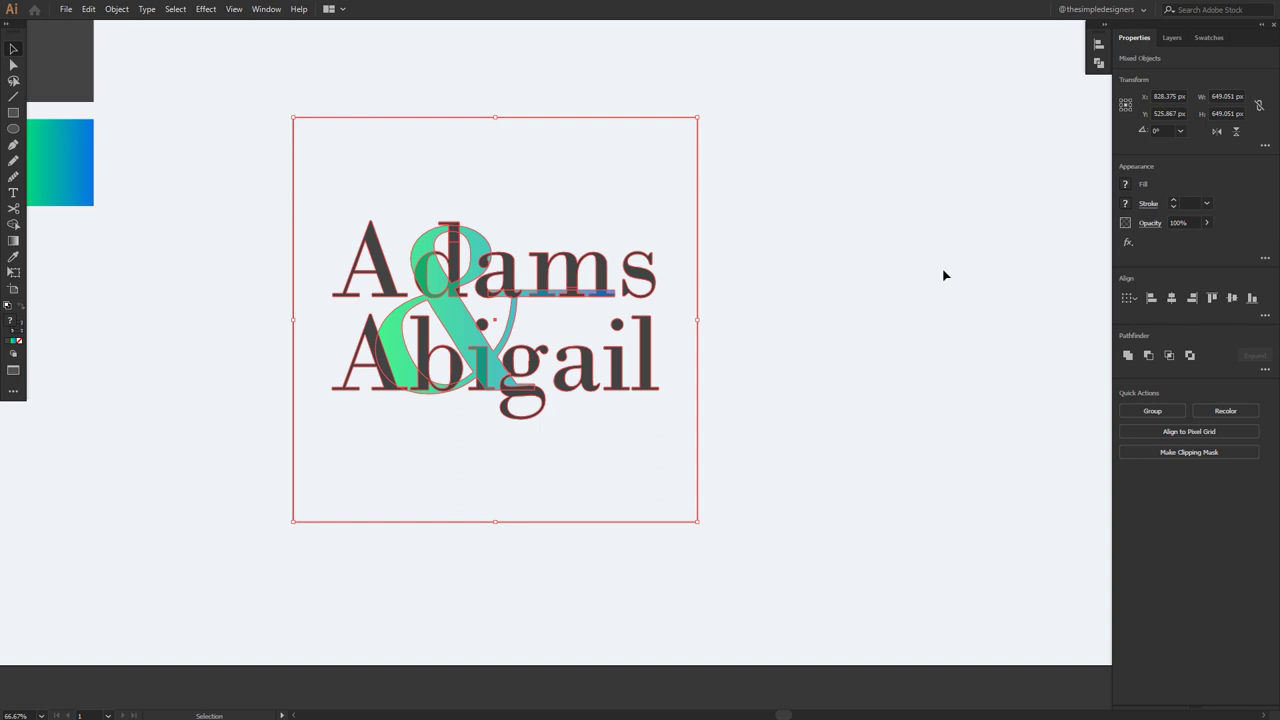
Resize the frame to fit snugly around the wordmark.
{"action": "left_click", "coordinate": [465, 131]}
{"action": "left_click", "coordinate": [473, 119]}
{"action": "left_click_drag", "start_coordinate": [495, 118], "coordinate": [488, 200]}
{"action": "left_click_drag", "start_coordinate": [701, 321], "coordinate": [706, 321]}
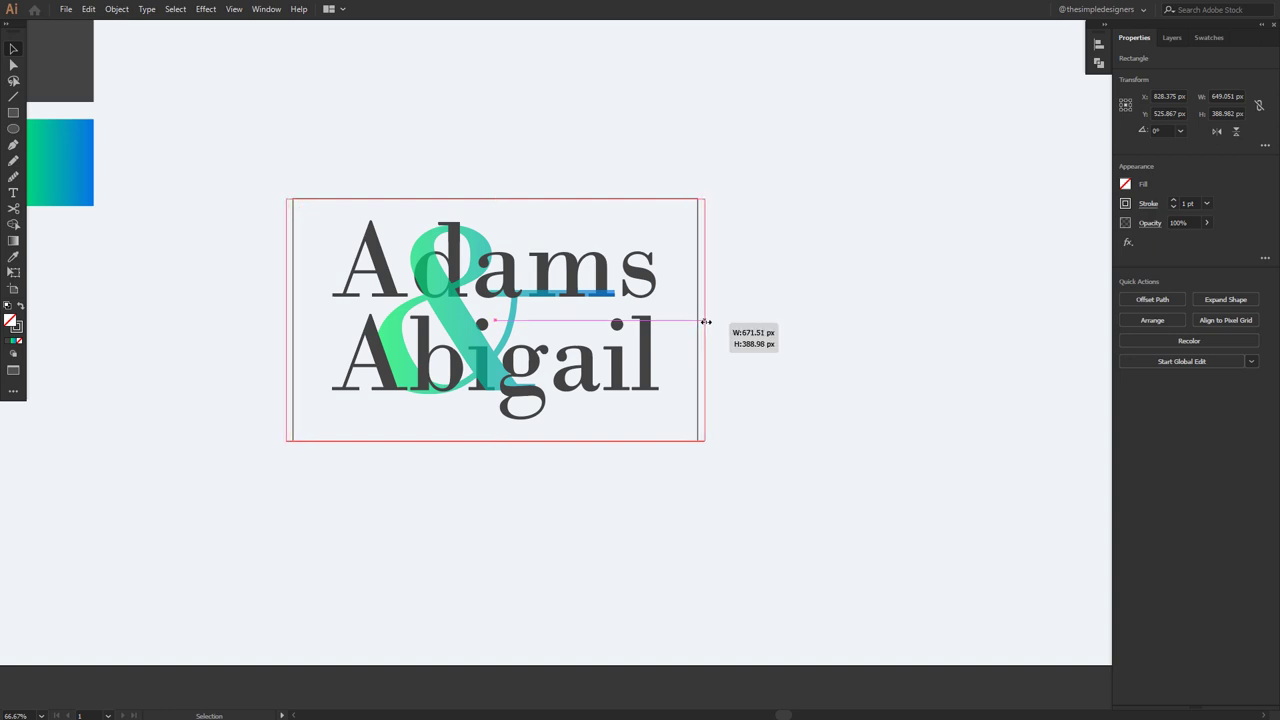
{"action": "left_click", "coordinate": [871, 416]}
Raise the frame's stroke weight to 16 pt.
{"action": "left_click", "coordinate": [706, 410]}
{"action": "left_click", "coordinate": [1172, 201]}
{"action": "left_click", "coordinate": [1172, 201]}
{"action": "left_click", "coordinate": [1172, 201]}
{"action": "left_click", "coordinate": [1172, 201]}
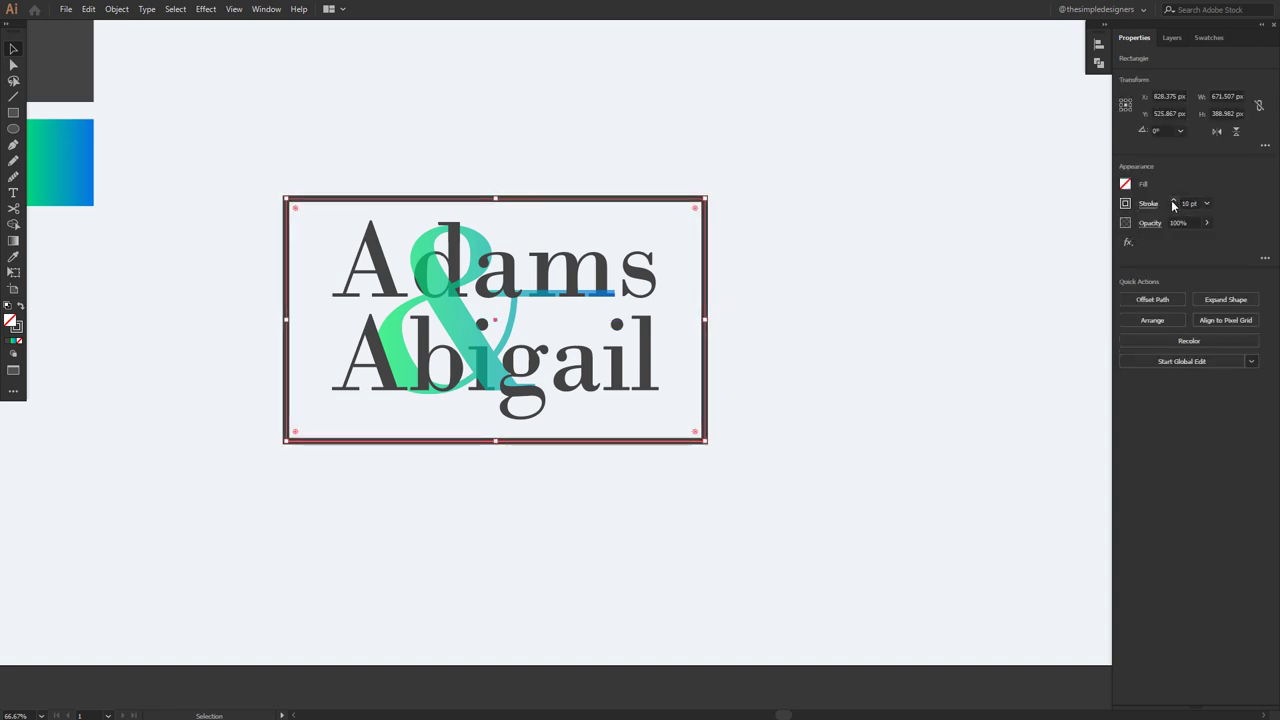
{"action": "left_click", "coordinate": [851, 281]}
{"action": "left_click", "coordinate": [703, 268]}
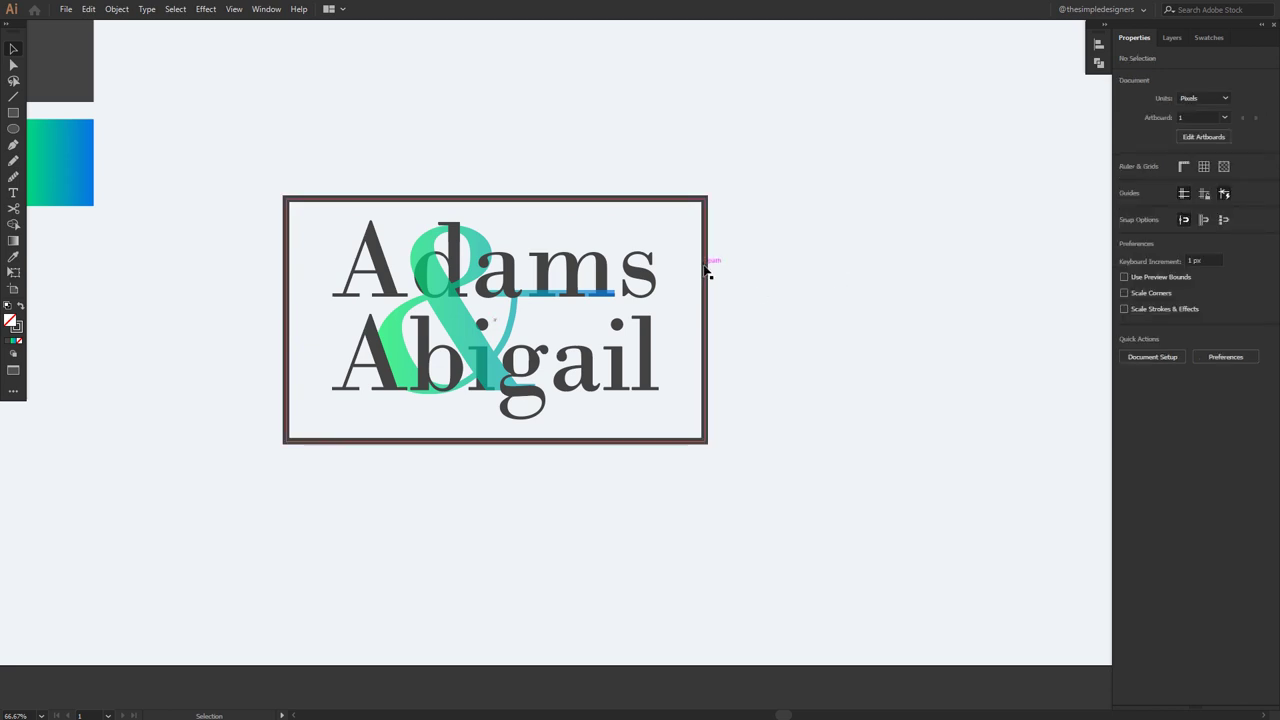
{"action": "left_click", "coordinate": [1172, 203]}
{"action": "left_click", "coordinate": [1172, 203]}
{"action": "left_click", "coordinate": [1172, 203]}
{"action": "left_click", "coordinate": [1172, 203]}
{"action": "left_click", "coordinate": [1172, 203]}
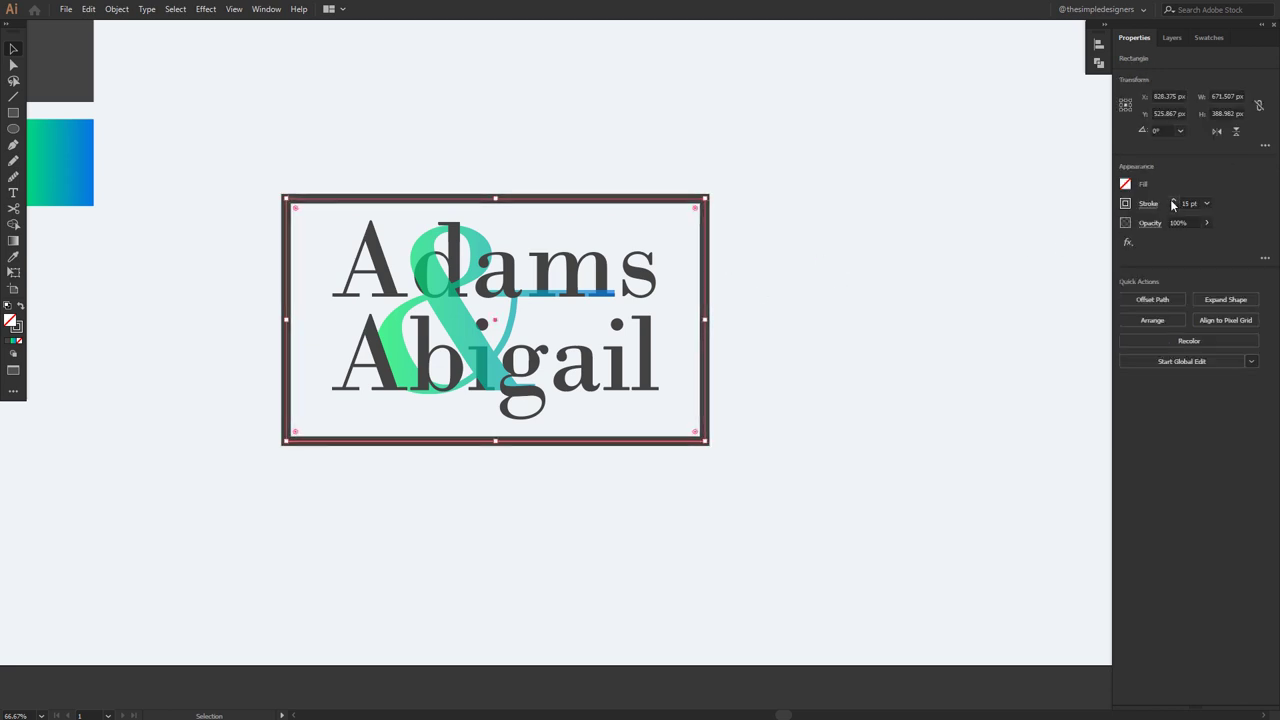
{"action": "left_click", "coordinate": [814, 352]}
Nudge the frame up slightly.
{"action": "left_click", "coordinate": [610, 444]}
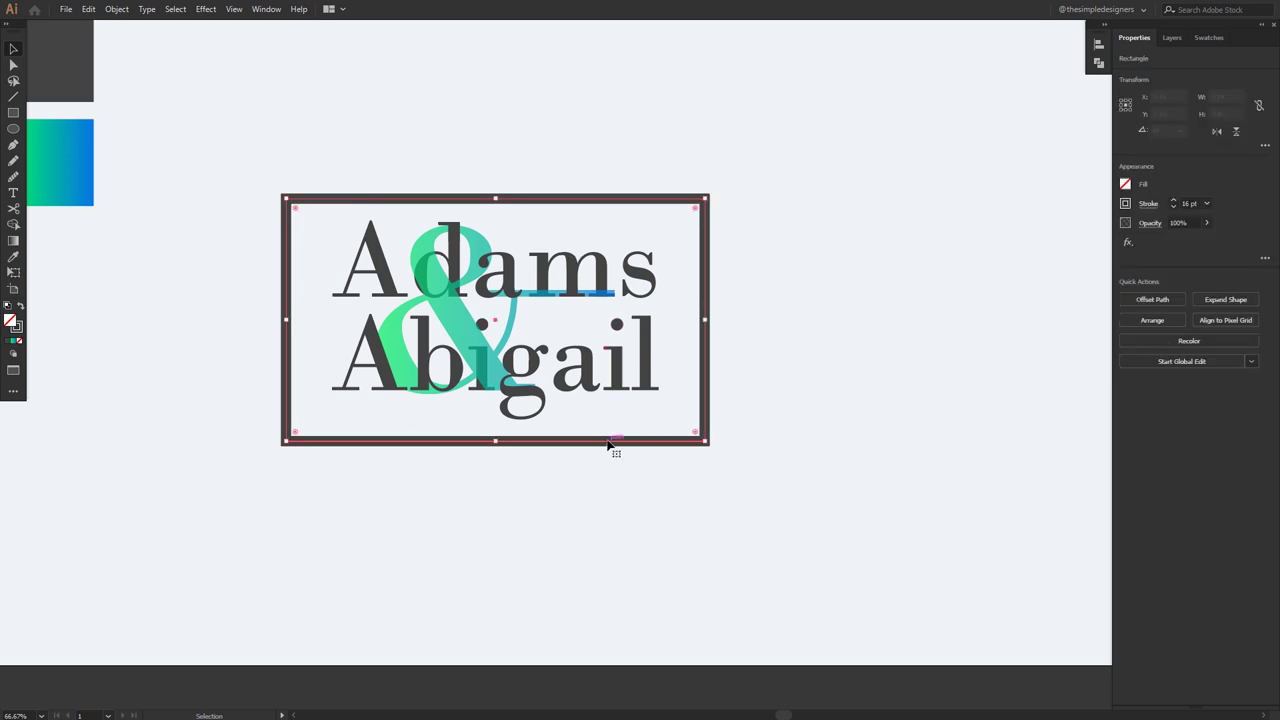
{"action": "key", "text": "Up"}
{"action": "key", "text": "Up"}
{"action": "key", "text": "Up"}
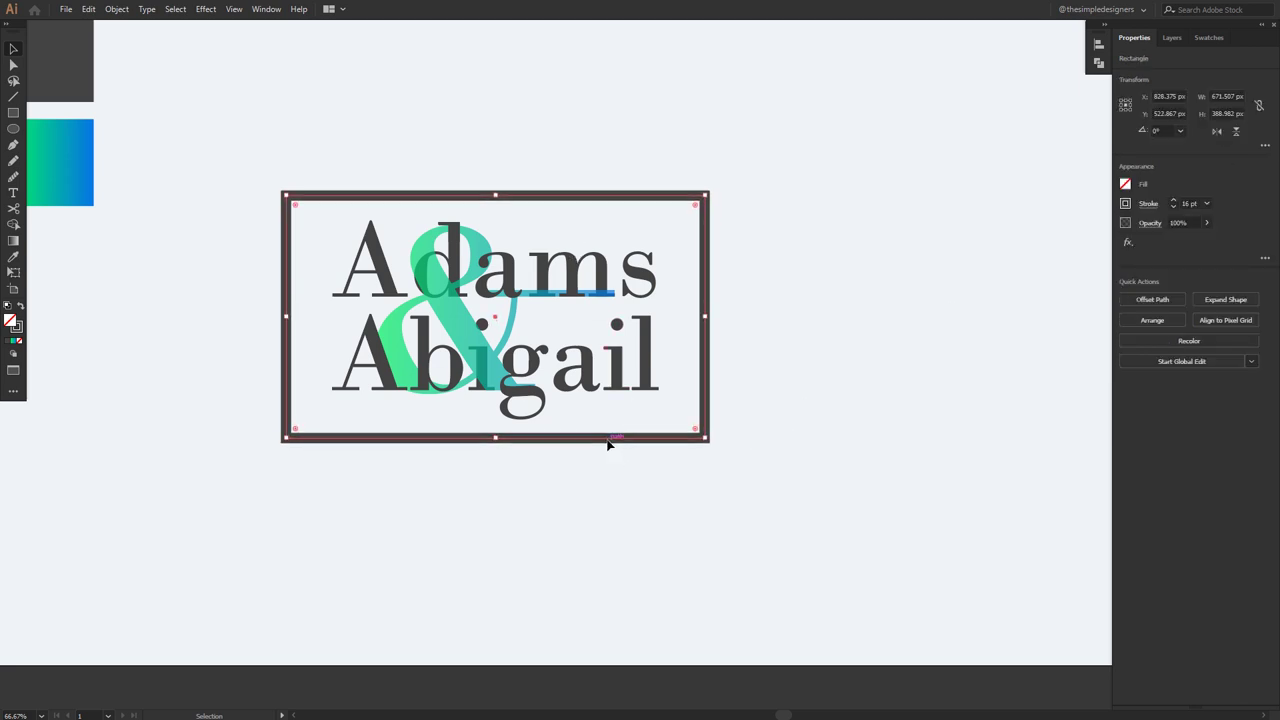
{"action": "left_click", "coordinate": [823, 343]}
{"action": "scroll", "coordinate": [823, 343], "scroll_direction": "down", "scroll_amount": 2}
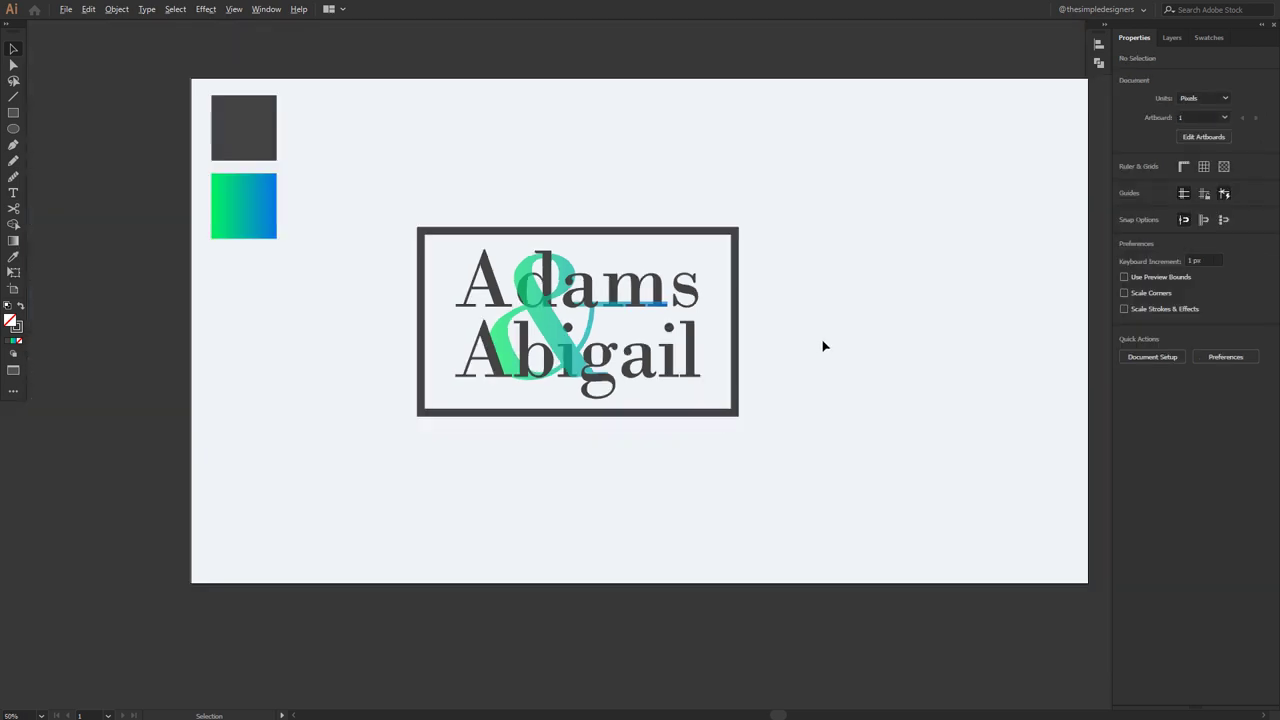
Vertically centre the wordmark within the frame and nudge the frame up.
{"action": "scroll", "coordinate": [683, 457], "scroll_direction": "down", "scroll_amount": 1}
{"action": "scroll", "coordinate": [643, 460], "scroll_direction": "up", "scroll_amount": 2}
{"action": "scroll", "coordinate": [646, 479], "scroll_direction": "up", "scroll_amount": 1}
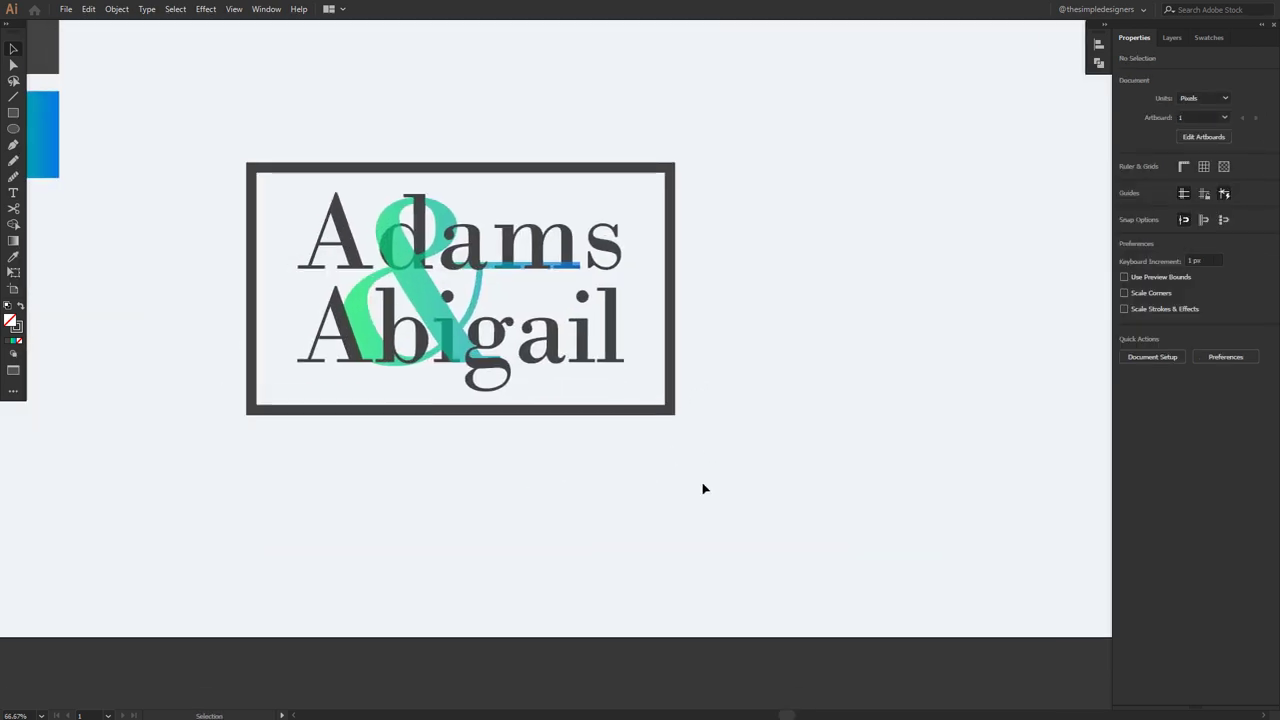
{"action": "scroll", "coordinate": [703, 488], "scroll_direction": "down", "scroll_amount": 1}
{"action": "left_click_drag", "start_coordinate": [729, 488], "coordinate": [309, 226]}
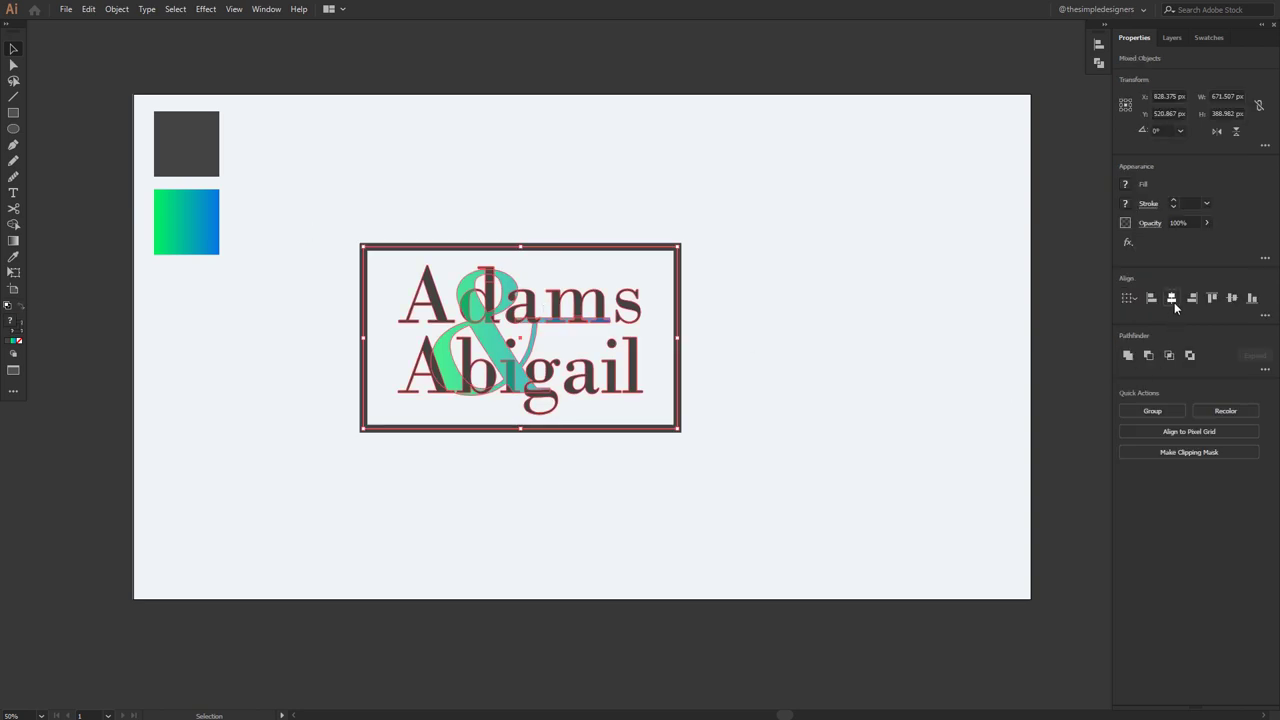
{"action": "left_click", "coordinate": [1233, 300]}
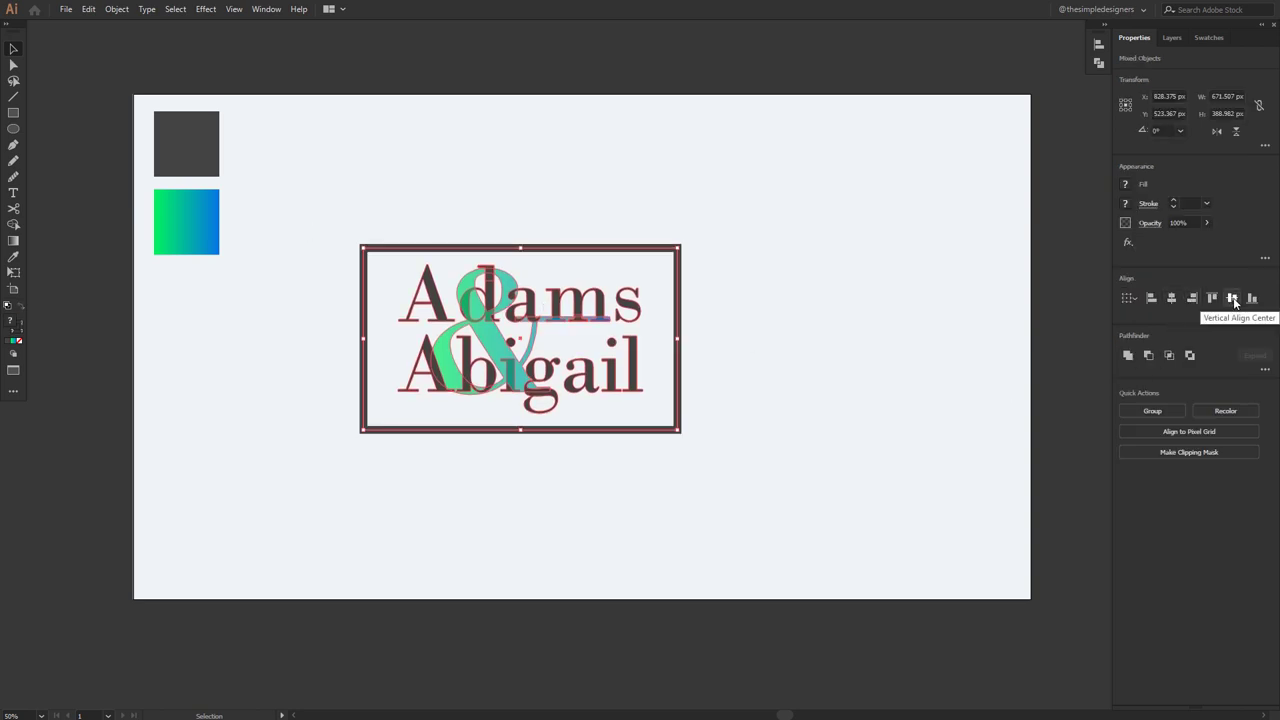
{"action": "left_click", "coordinate": [643, 428]}
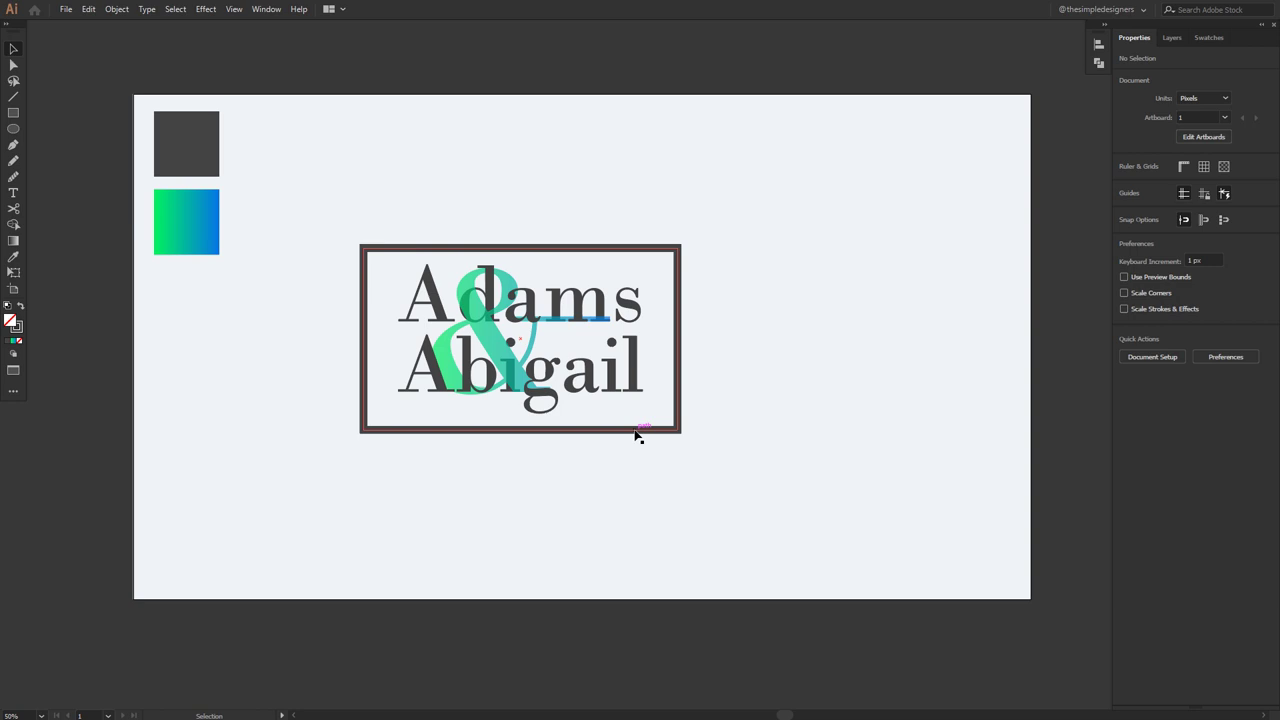
{"action": "left_click", "coordinate": [635, 430]}
{"action": "key", "text": "Up"}
{"action": "key", "text": "Up"}
{"action": "left_click", "coordinate": [855, 413]}
Group the frame and wordmark, then centre the logo horizontally and vertically on the artboard.
{"action": "left_click_drag", "start_coordinate": [755, 487], "coordinate": [309, 191]}
{"action": "left_click", "coordinate": [815, 447]}
{"action": "left_click", "coordinate": [636, 372]}
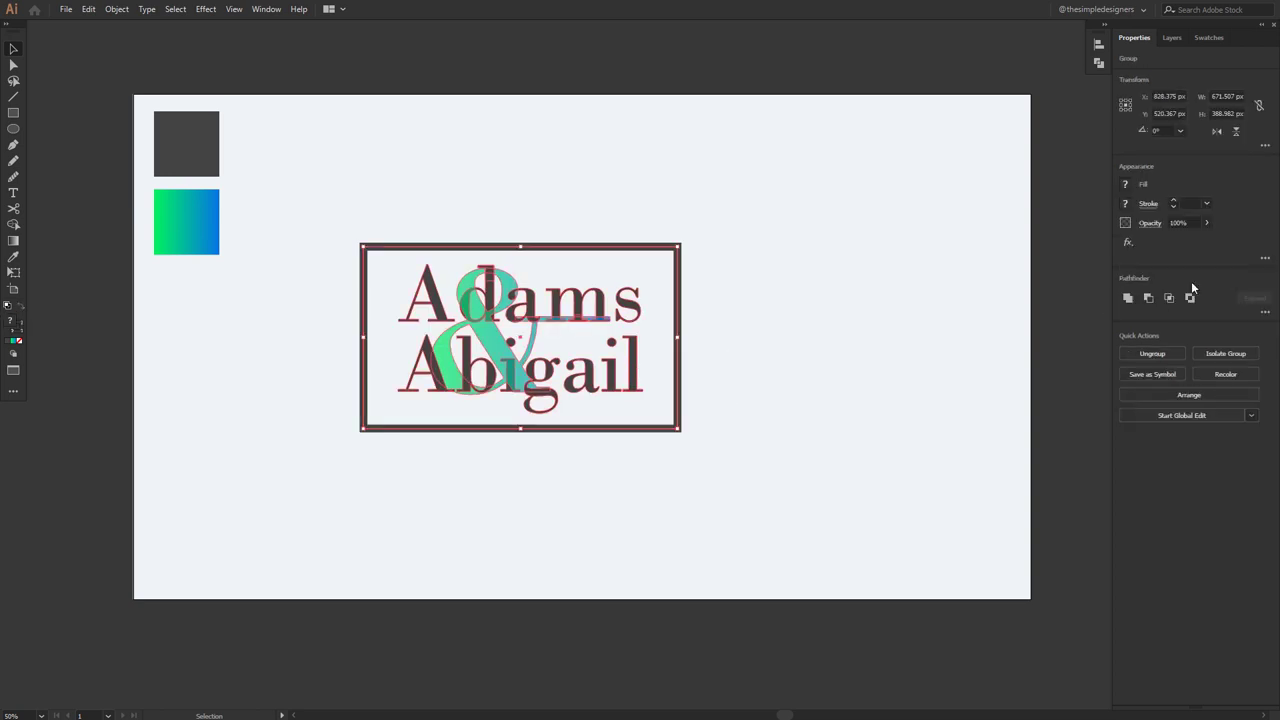
{"action": "left_click", "coordinate": [1099, 47]}
{"action": "left_click", "coordinate": [1074, 151]}
{"action": "left_click", "coordinate": [1069, 177]}
{"action": "left_click", "coordinate": [970, 75]}
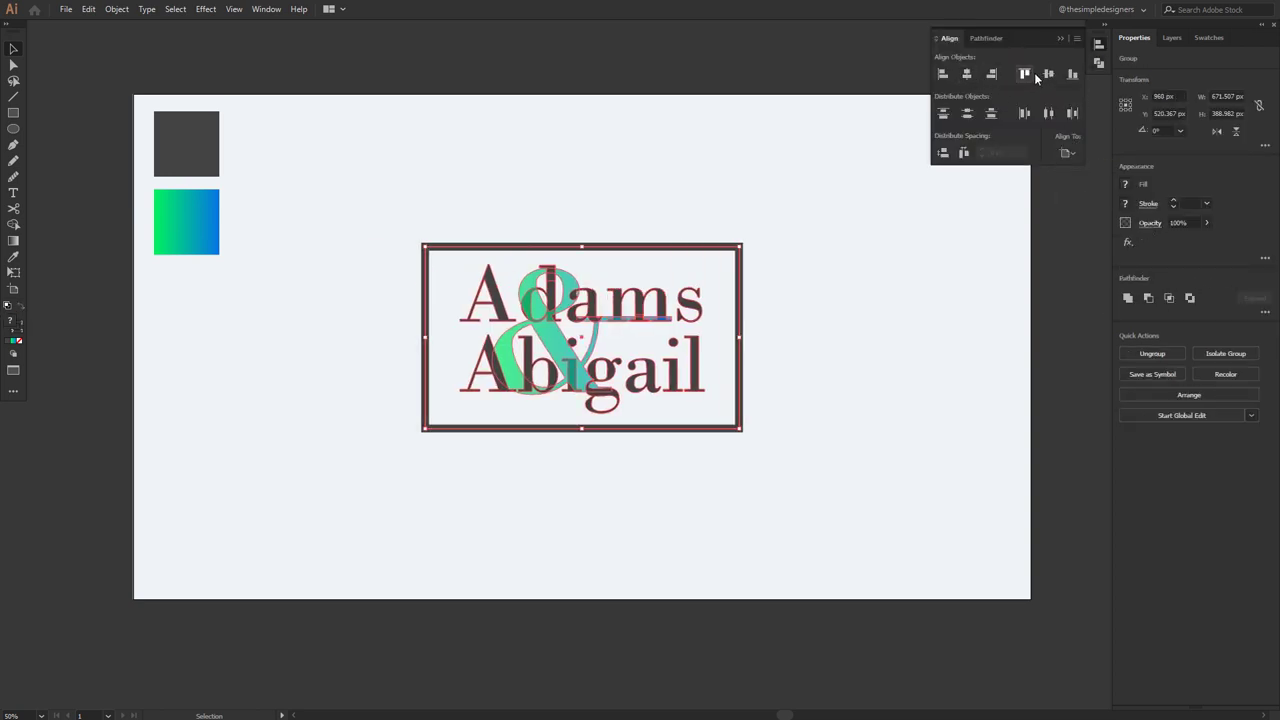
{"action": "left_click", "coordinate": [1049, 75]}
{"action": "left_click", "coordinate": [1061, 38]}
{"action": "left_click", "coordinate": [929, 166]}
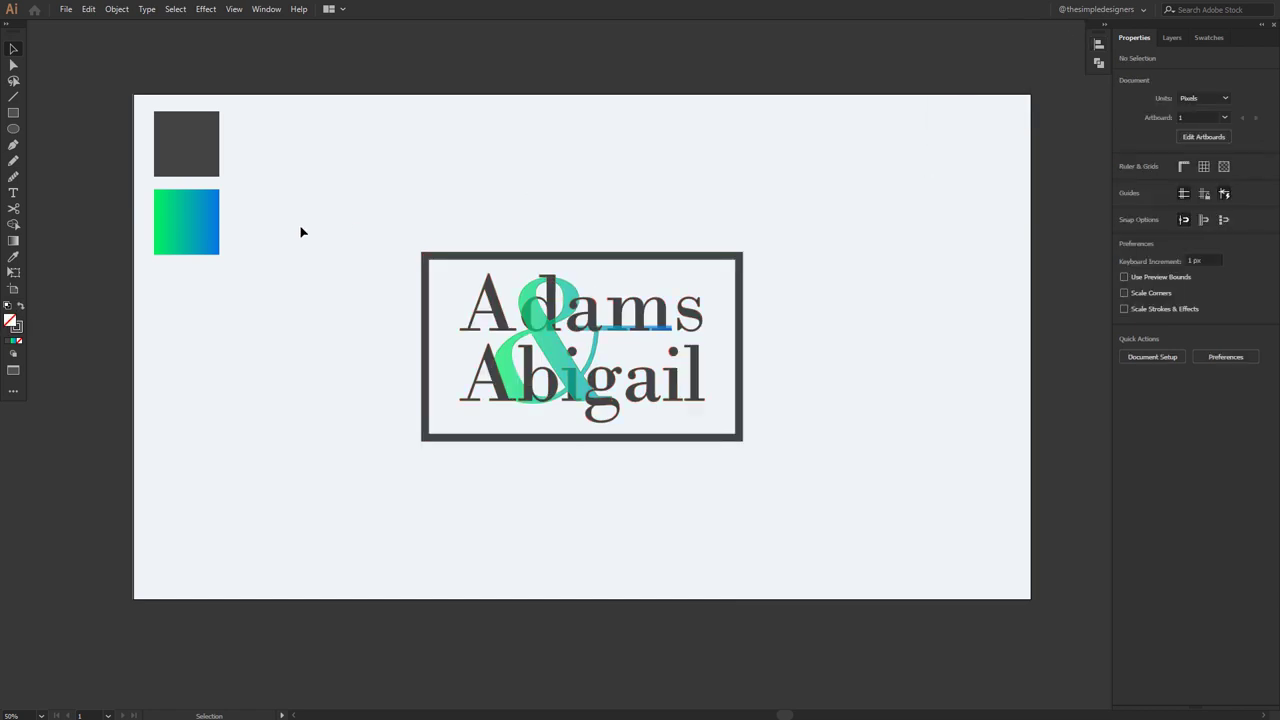
{"action": "left_click", "coordinate": [1172, 38]}
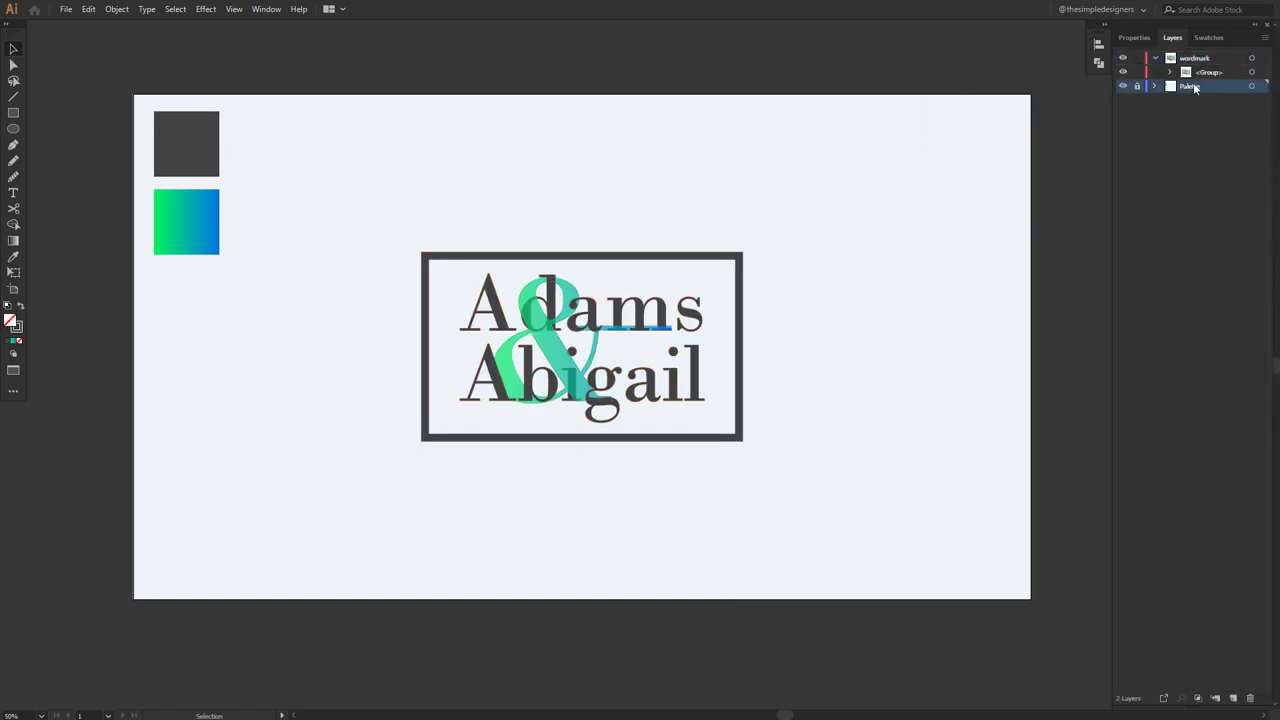
Hide the Palette layer and fit the whole artboard in the window.
{"action": "left_click", "coordinate": [1123, 86]}
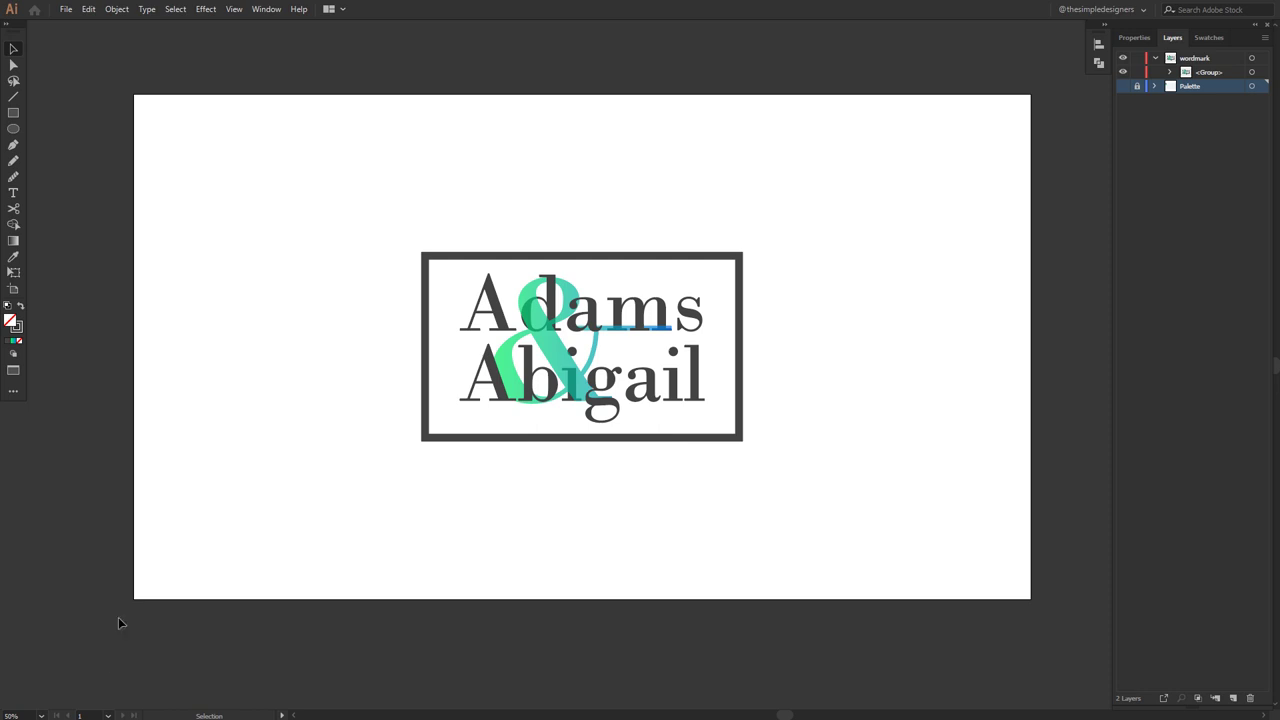
{"action": "left_click", "coordinate": [41, 715]}
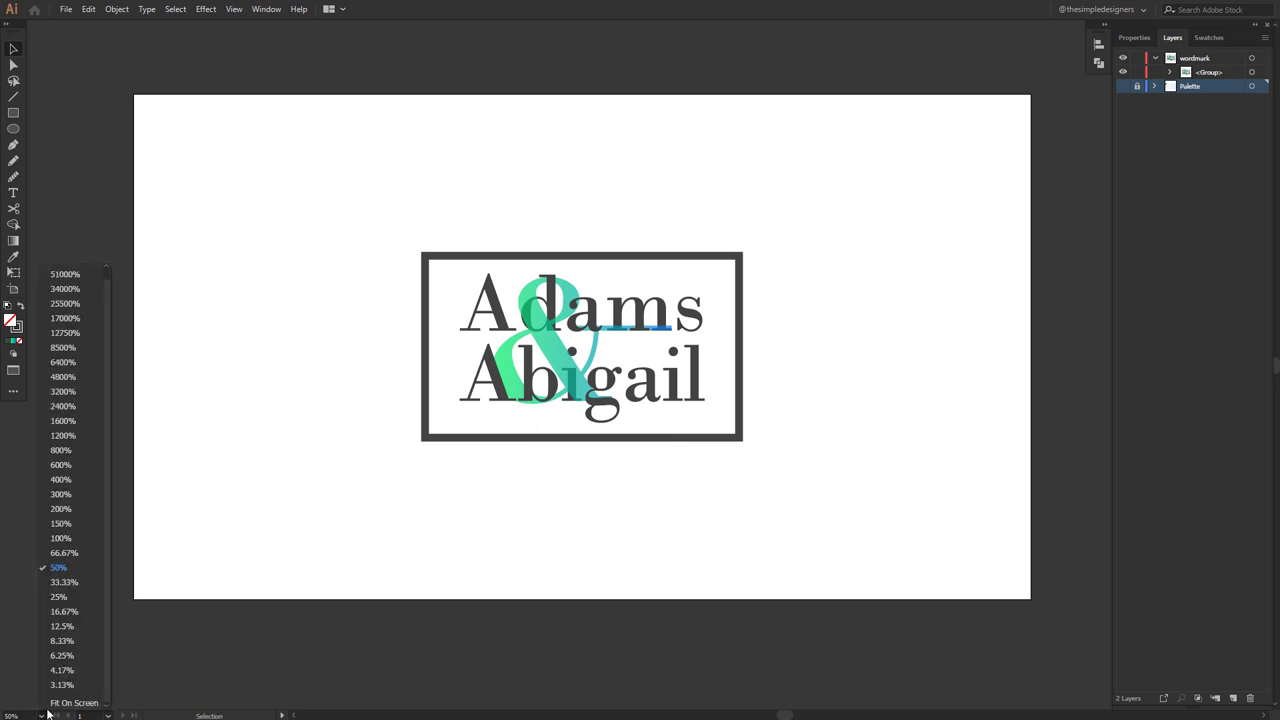
{"action": "left_click", "coordinate": [50, 694]}
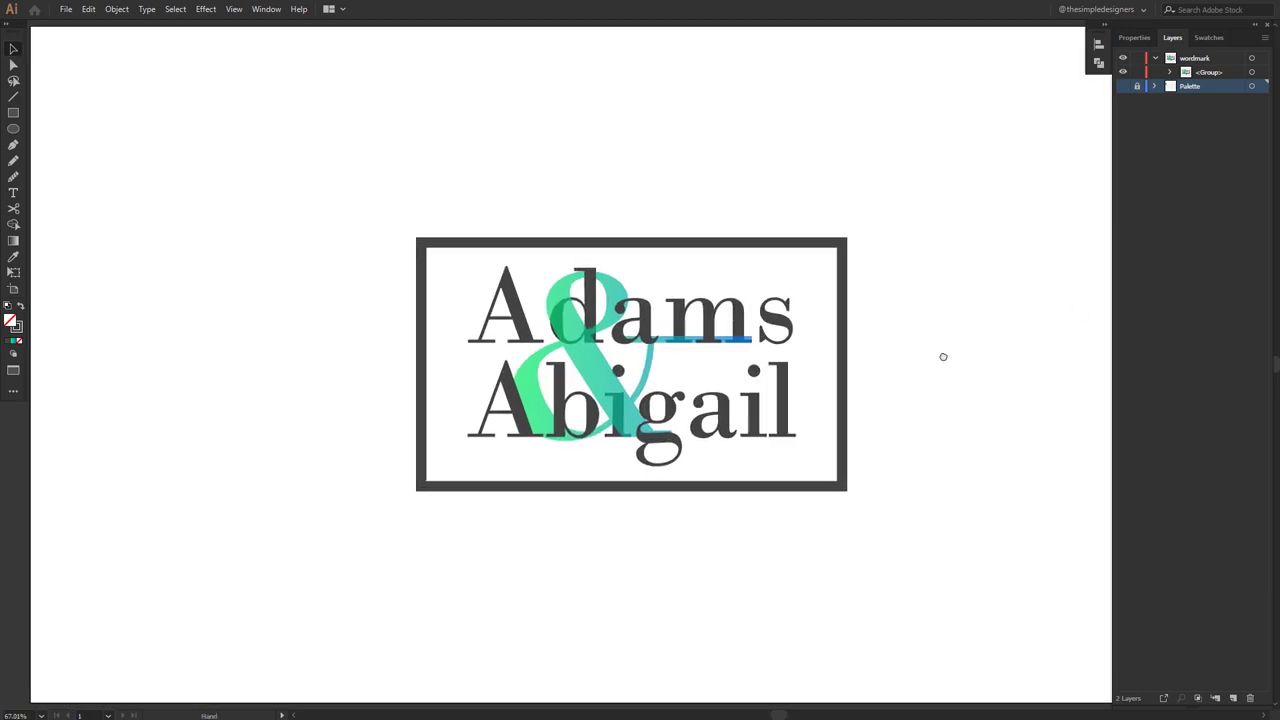
{"action": "left_click_drag", "start_coordinate": [952, 360], "coordinate": [854, 364]}
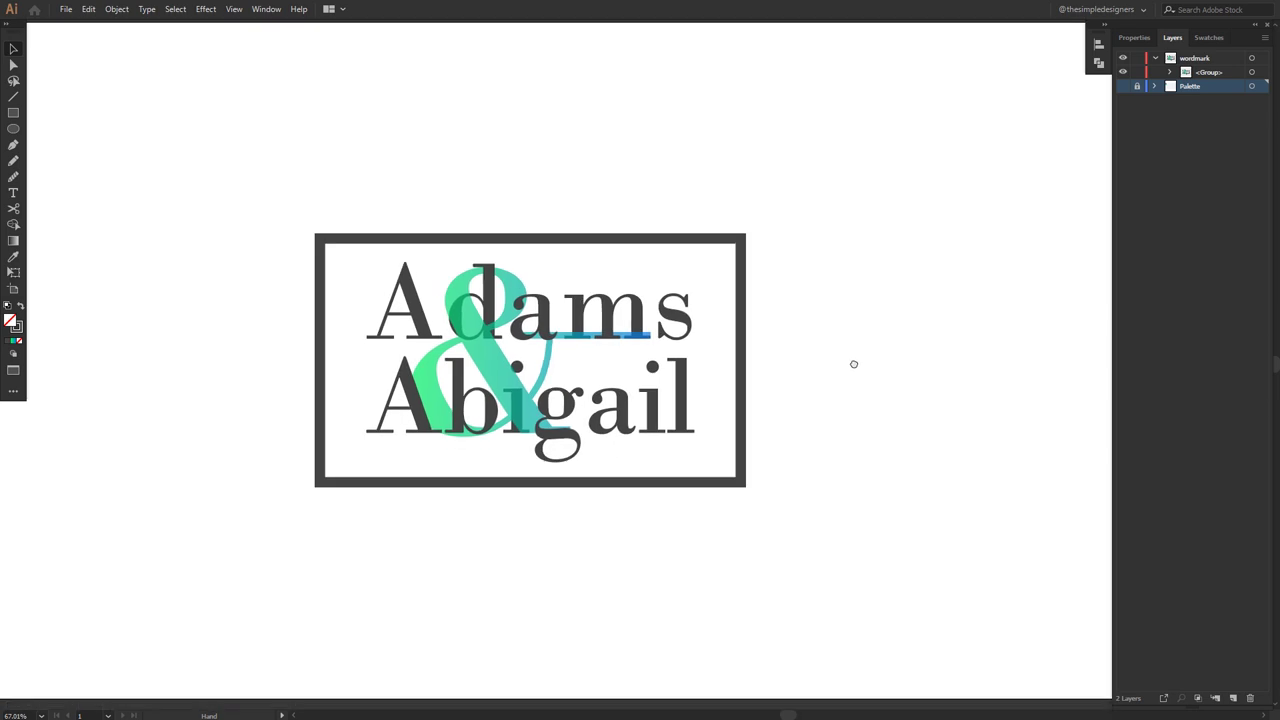